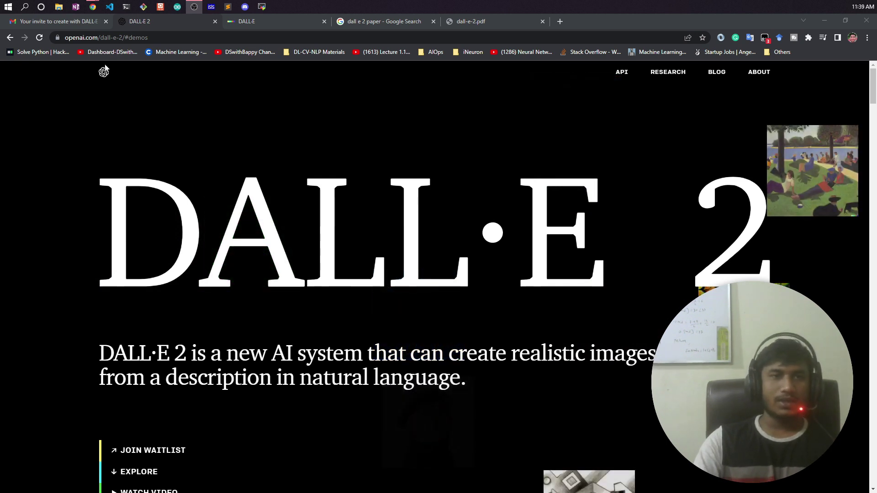
Check the DALL·E invitation email, then return to the DALL·E 2 page and look over its introduction and links
left_click(81, 23)
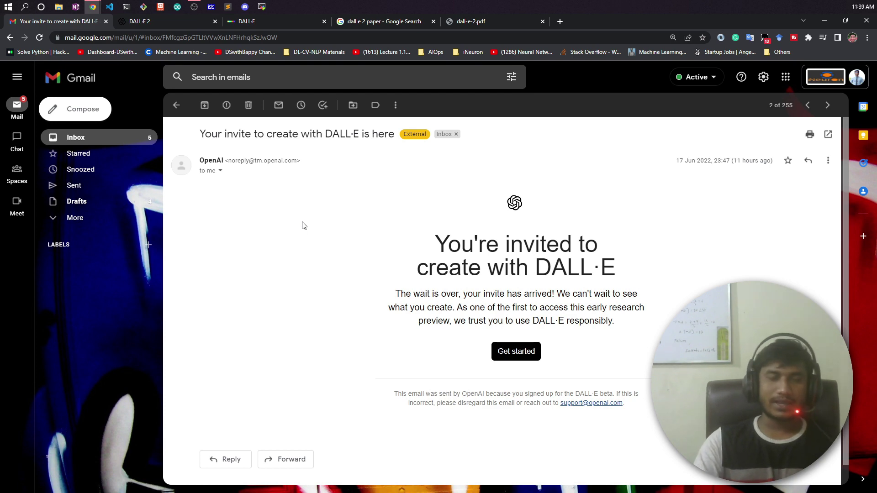
left_click(178, 20)
scroll(87, 363, "down", 2)
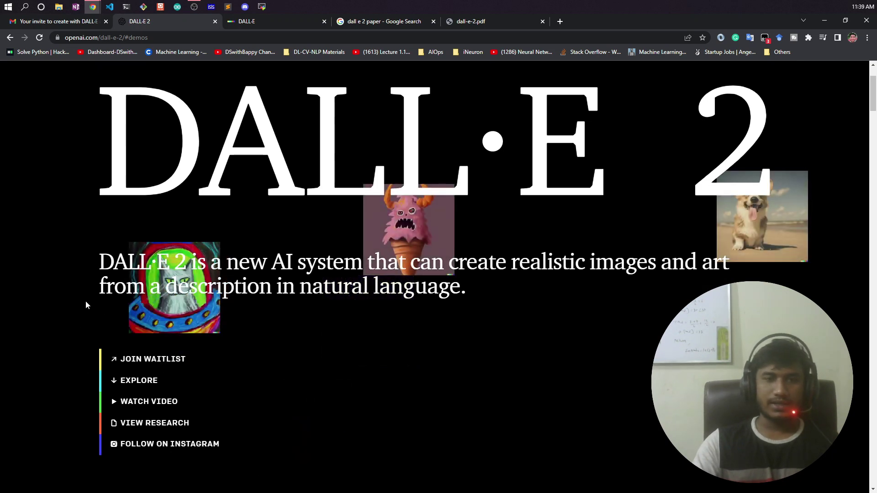
scroll(82, 302, "up", 2)
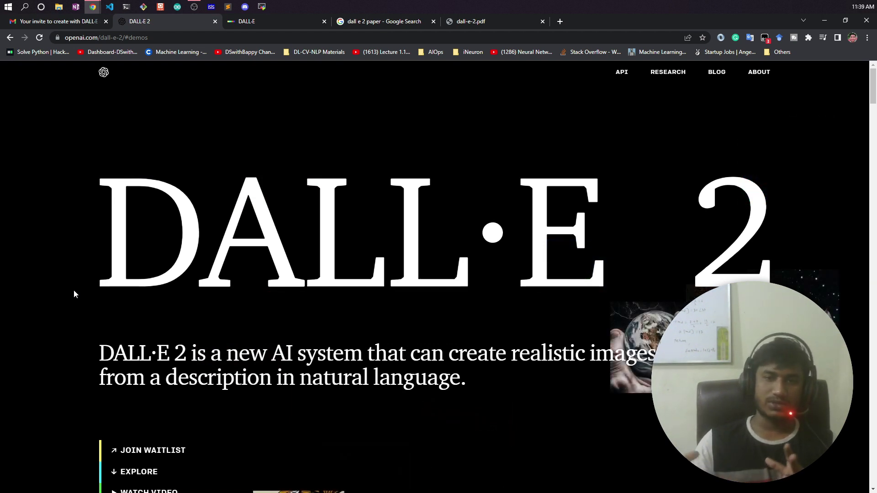
scroll(71, 286, "down", 2)
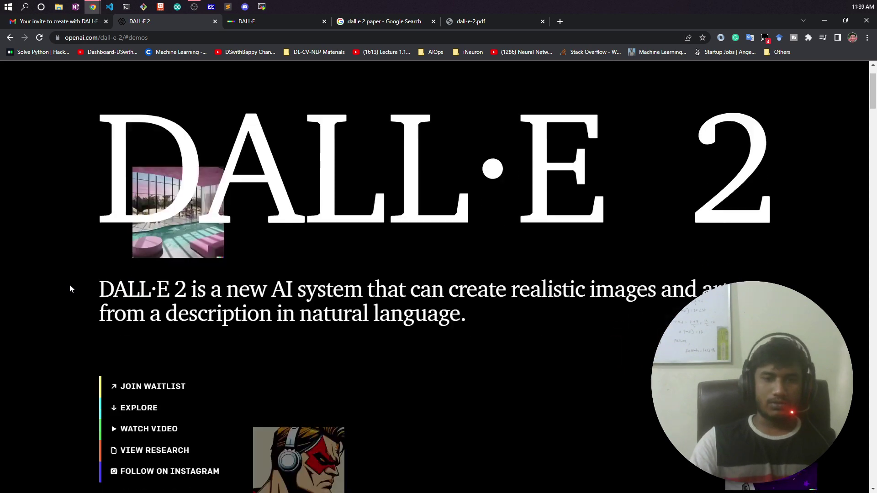
Examine the text-to-image demo of an astronaut riding a horse in a photorealistic style
scroll(70, 286, "down", 10)
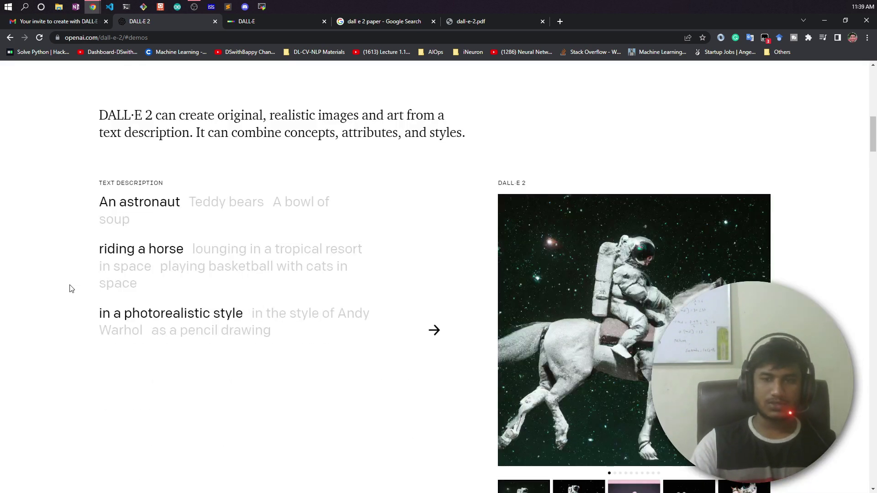
scroll(71, 288, "up", 1)
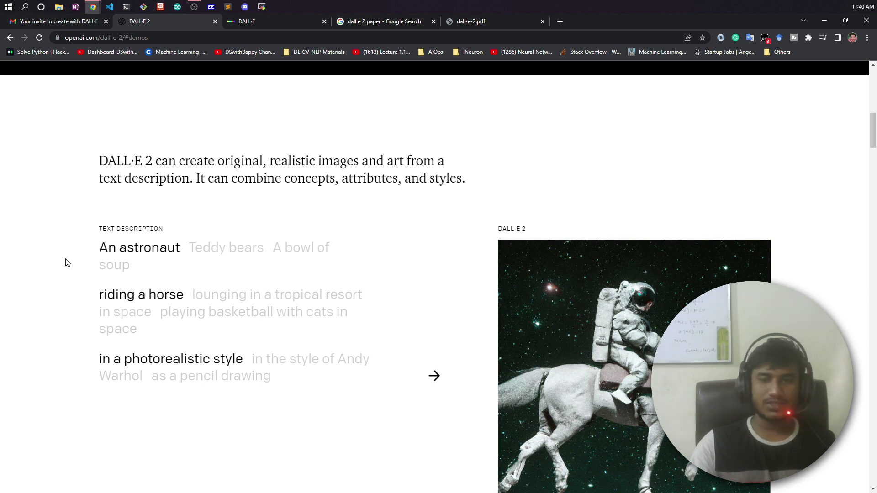
scroll(69, 263, "down", 1)
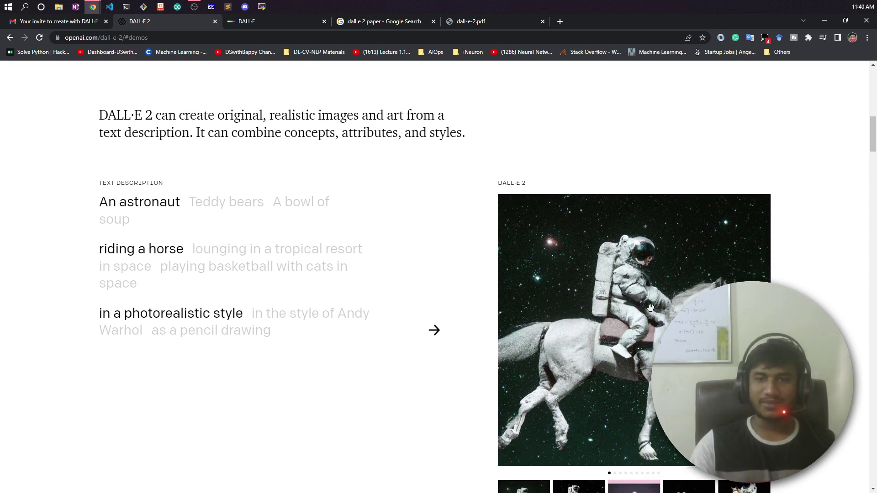
scroll(601, 325, "down", 3)
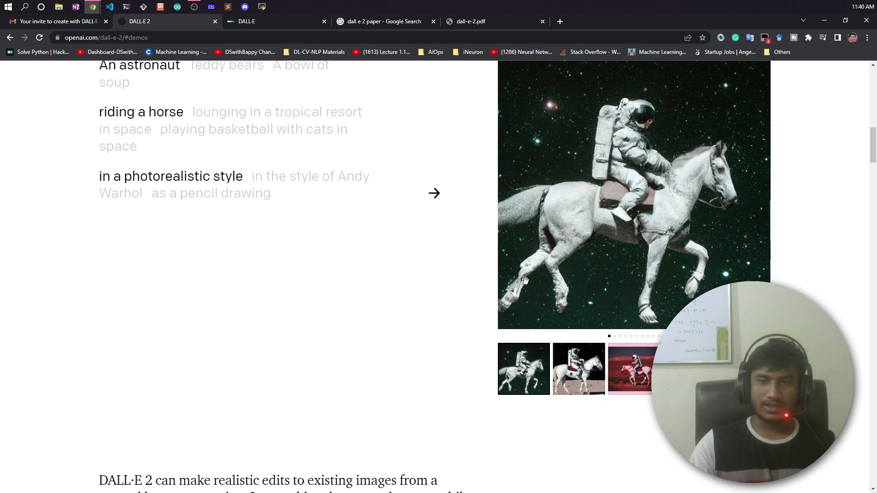
scroll(334, 323, "up", 3)
Switch the text-to-image demo to the Teddy bears example and examine its generated image
left_click(334, 323)
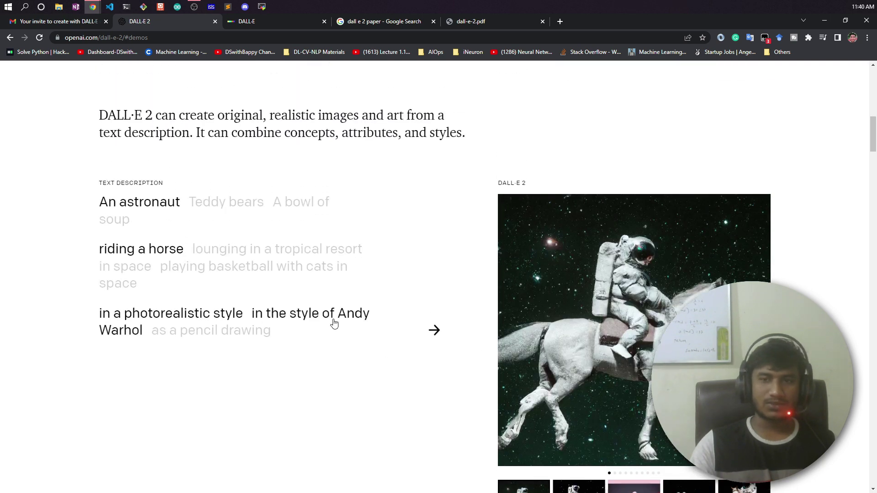
left_click(225, 201)
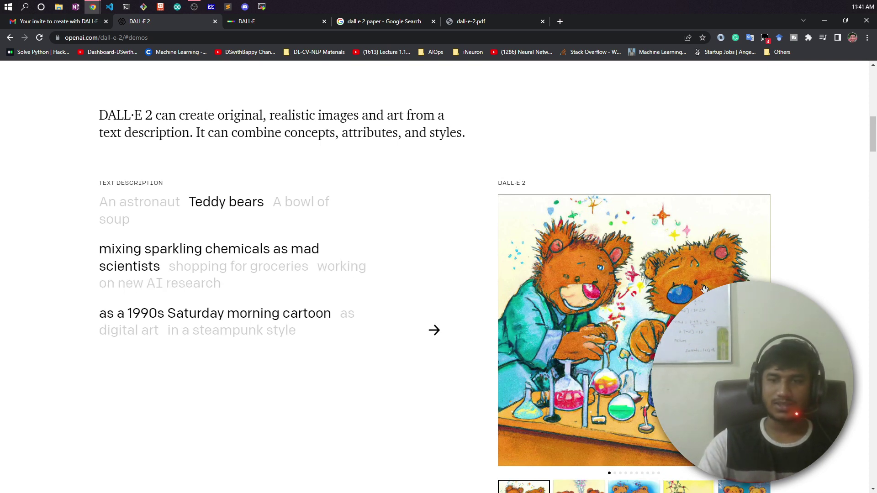
scroll(300, 328, "down", 3)
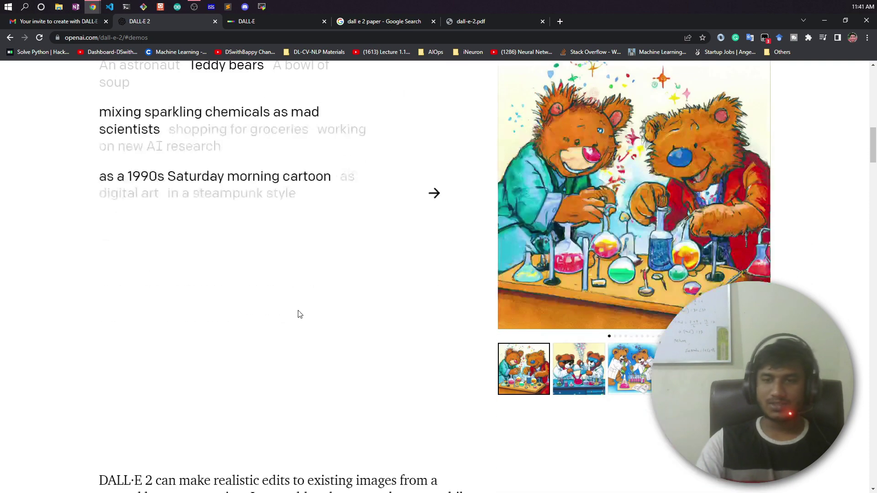
scroll(314, 282, "down", 5)
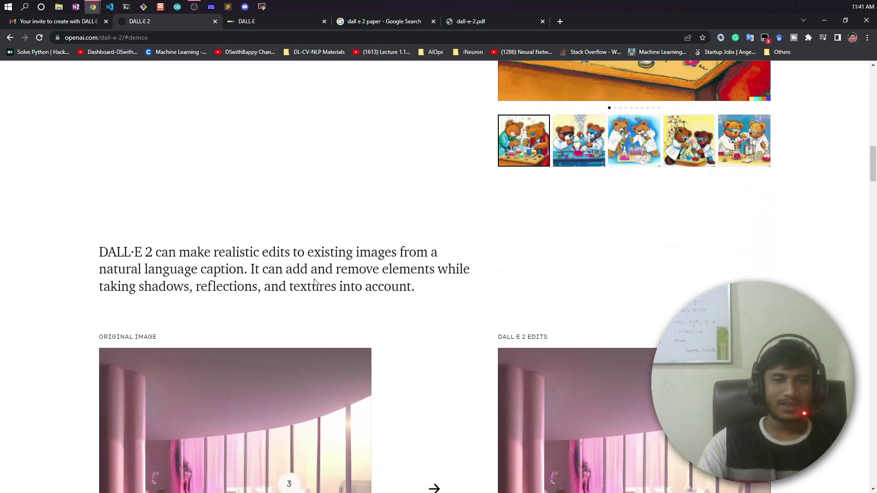
scroll(315, 279, "down", 4)
scroll(313, 280, "up", 13)
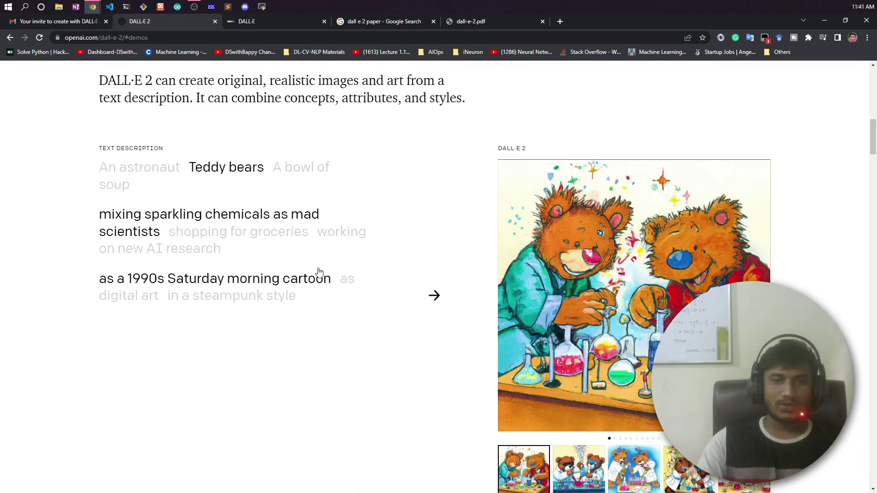
Examine the image editing demo, comparing the original pool room with the version that has an added flamingo
scroll(240, 261, "down", 12)
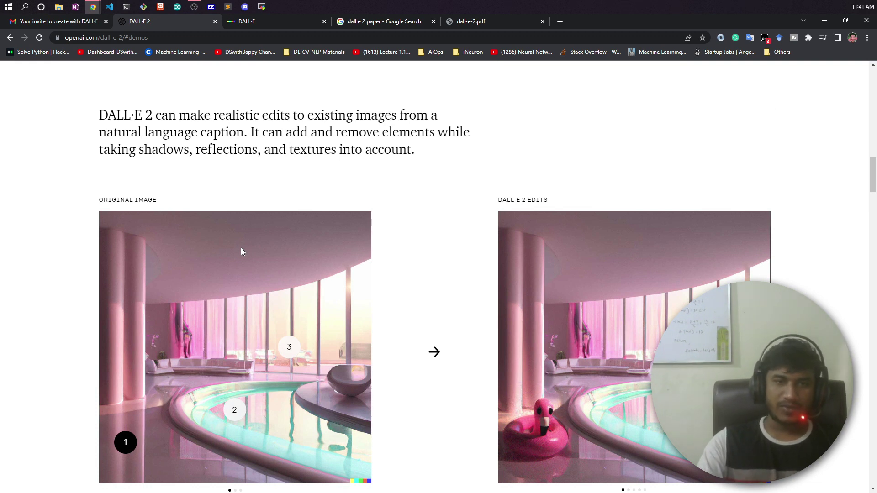
scroll(240, 248, "down", 3)
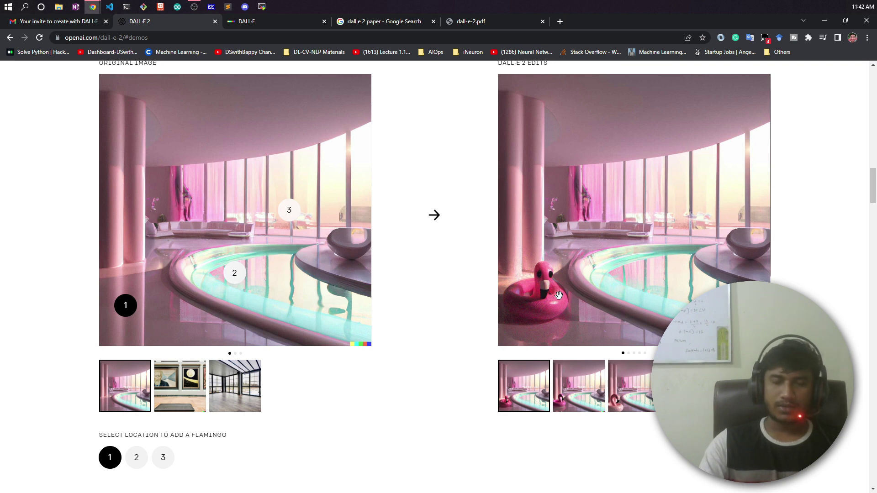
scroll(558, 297, "down", 2)
scroll(584, 272, "up", 2)
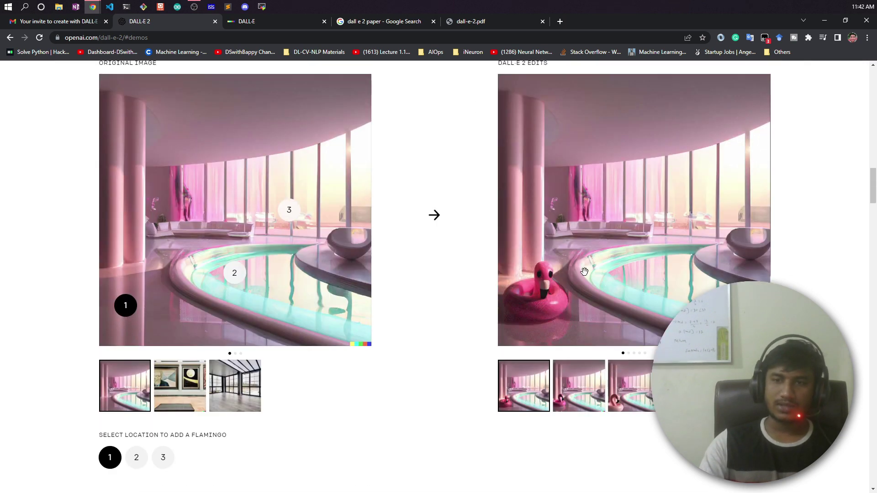
Compare the original portrait with its generated versions in the image variations demo
scroll(268, 286, "down", 9)
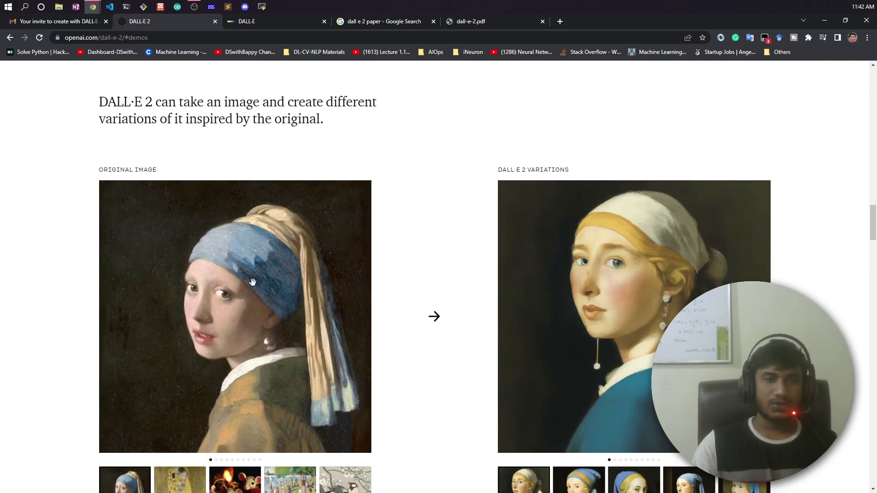
scroll(253, 282, "down", 2)
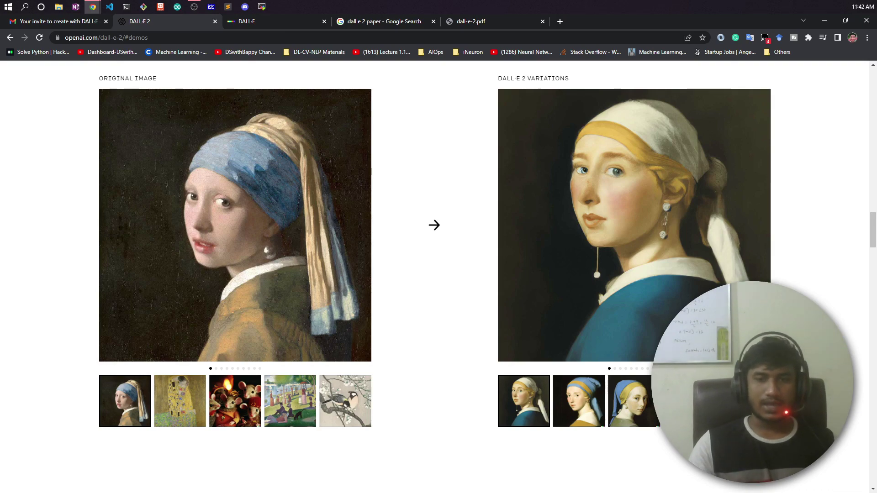
scroll(554, 378, "down", 12)
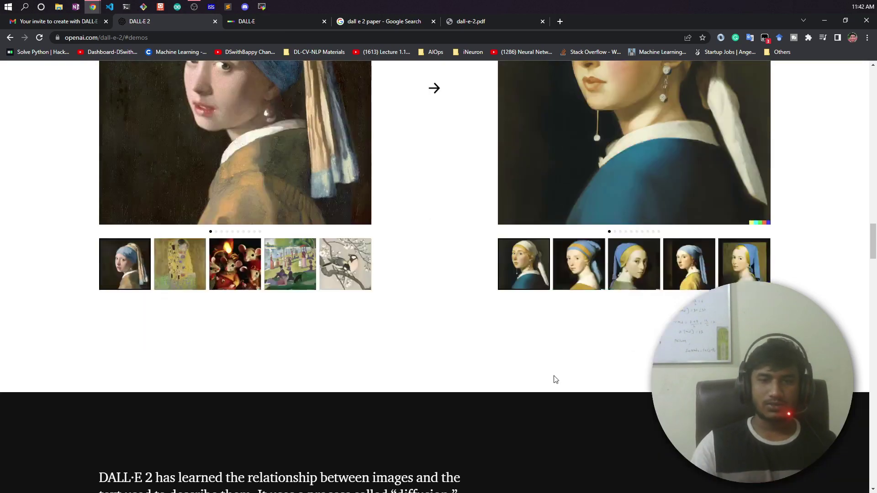
Look through the explainer video section, the comparison with DALL·E 1 and the evaluator preference results
scroll(555, 380, "down", 12)
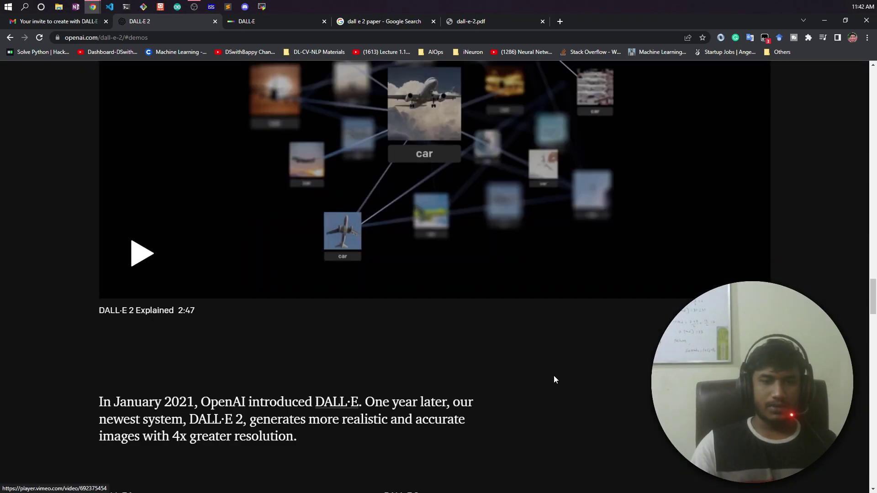
scroll(553, 375, "down", 12)
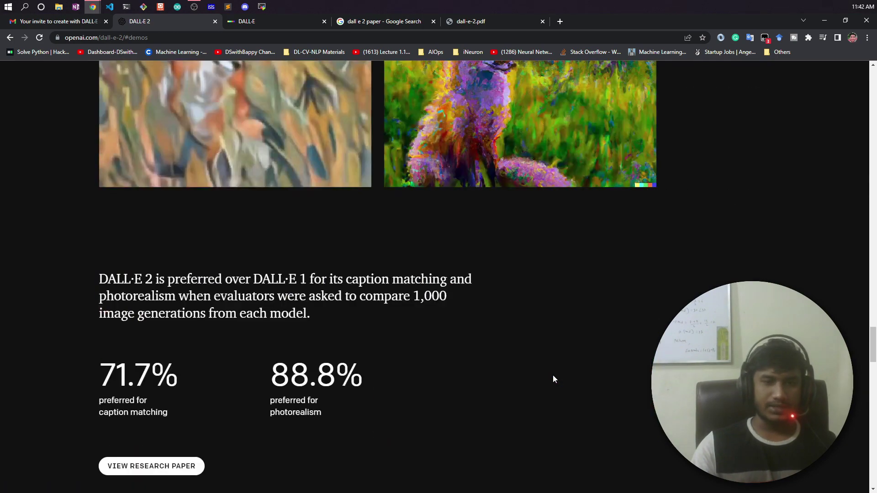
scroll(552, 374, "down", 5)
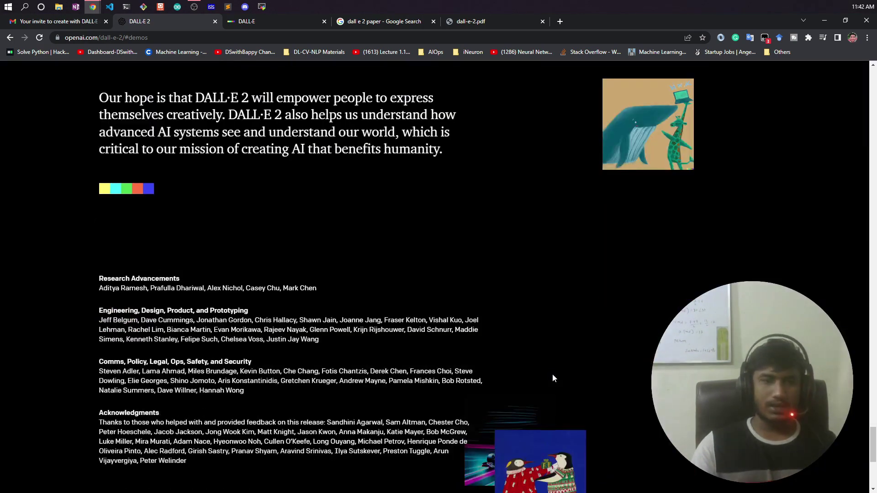
Read the safety mitigations on harmful generations, misuse and phased deployment, along with the research project statement
scroll(552, 373, "up", 15)
scroll(552, 377, "down", 15)
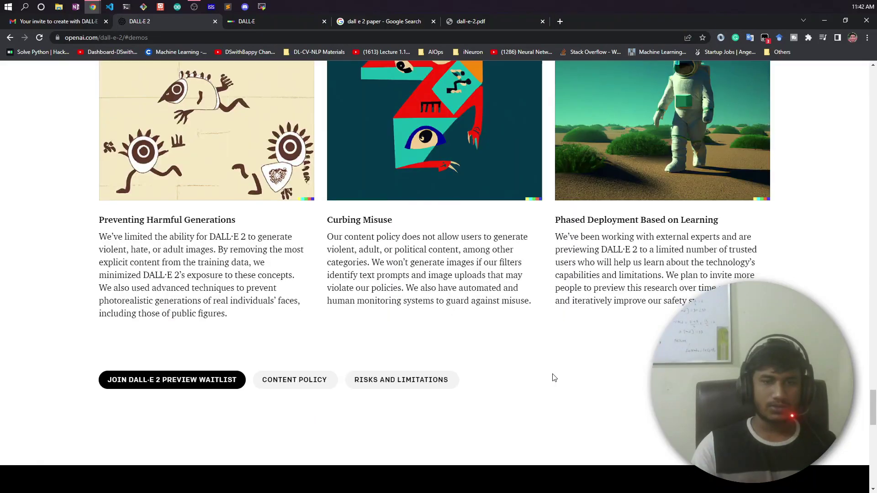
scroll(552, 374, "up", 1)
scroll(552, 374, "down", 6)
scroll(552, 373, "up", 12)
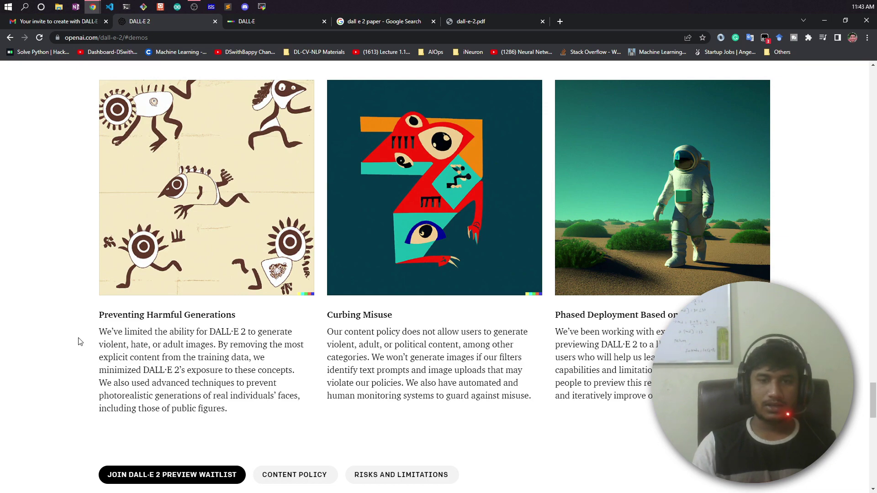
scroll(84, 348, "up", 3)
scroll(114, 361, "down", 2)
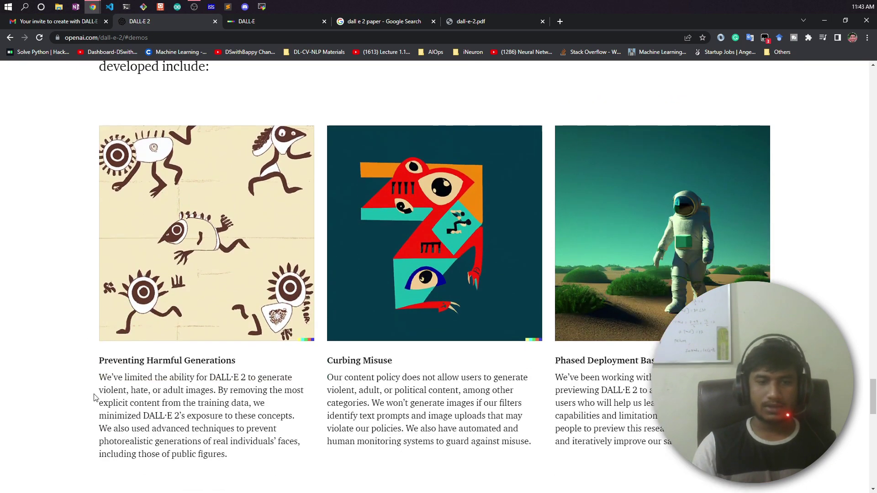
scroll(98, 423, "up", 20)
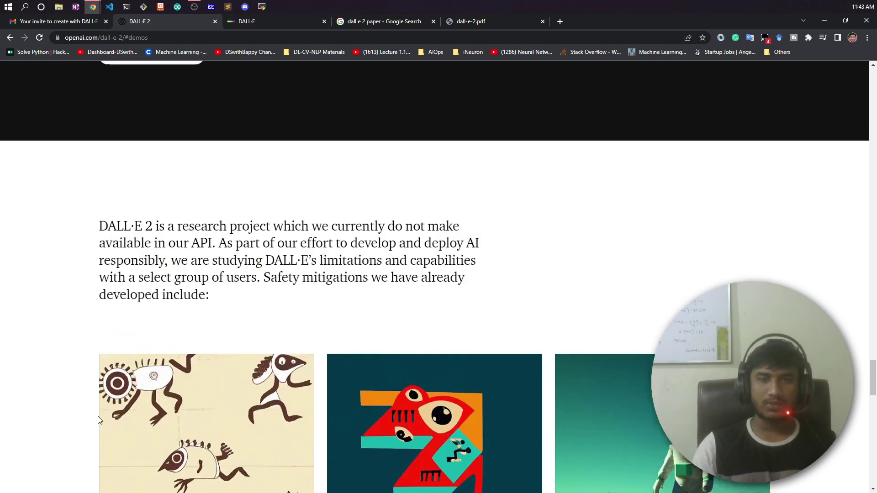
Return to the beginning of the DALL·E 2 page and look at the waitlist option
scroll(104, 386, "up", 20)
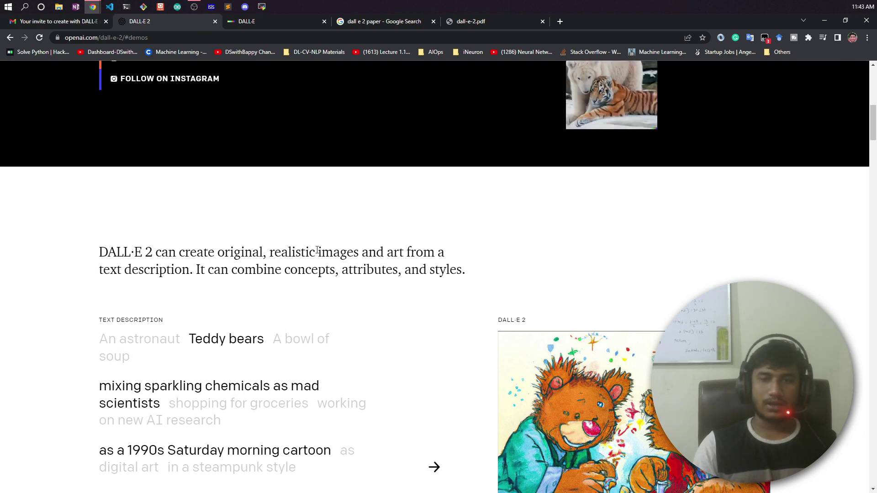
scroll(59, 275, "up", 2)
scroll(54, 263, "up", 8)
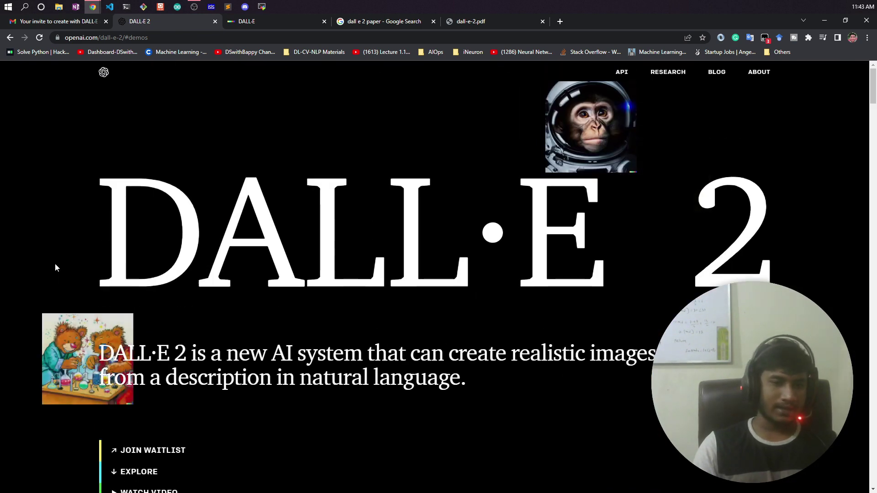
scroll(215, 370, "down", 3)
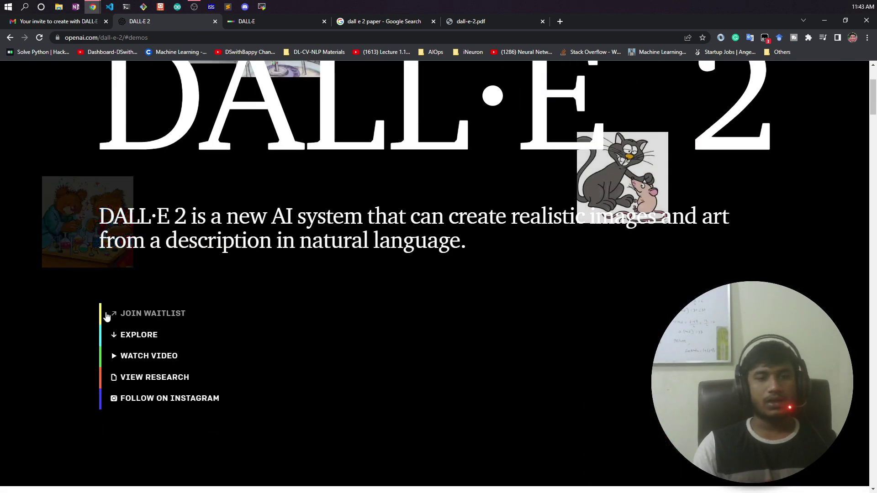
scroll(97, 320, "up", 3)
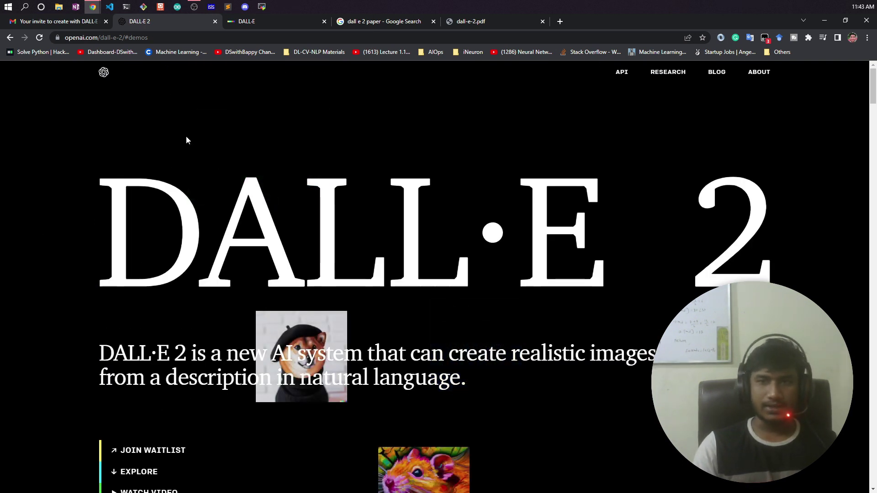
Go to the DALL·E labs page and look over its prompt field and sample image gallery
left_click(277, 22)
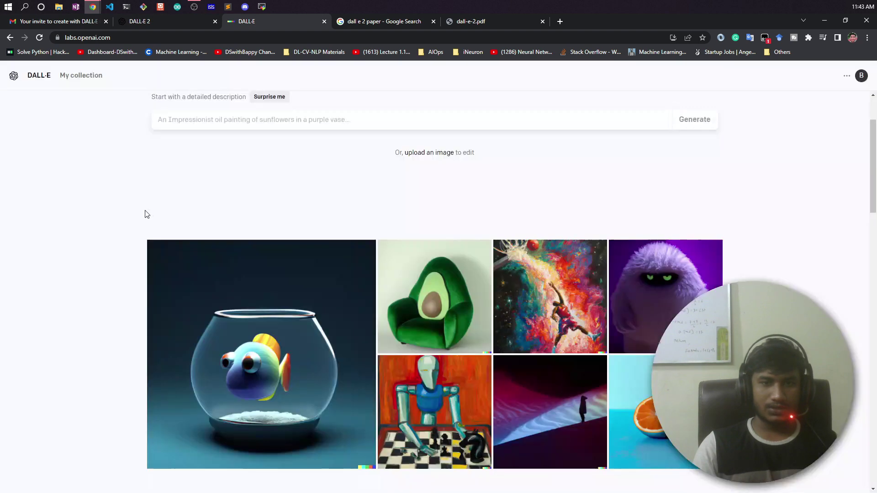
scroll(121, 216, "down", 7)
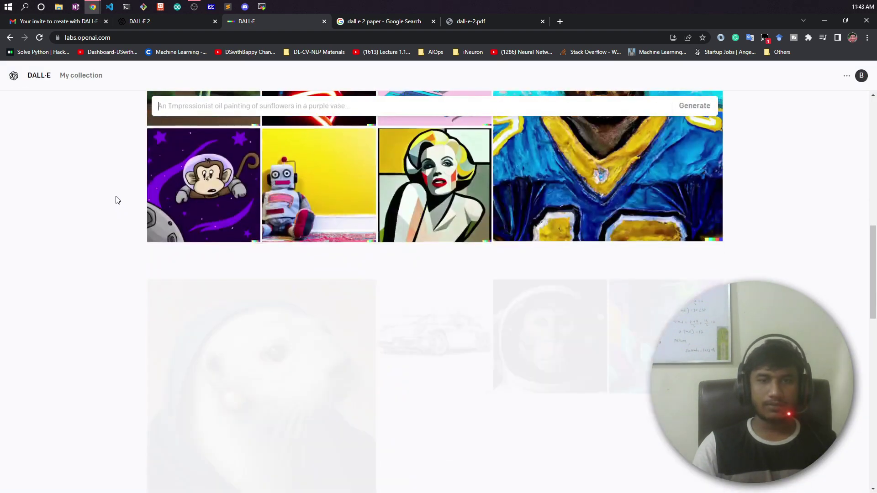
scroll(116, 198, "up", 7)
scroll(117, 198, "up", 2)
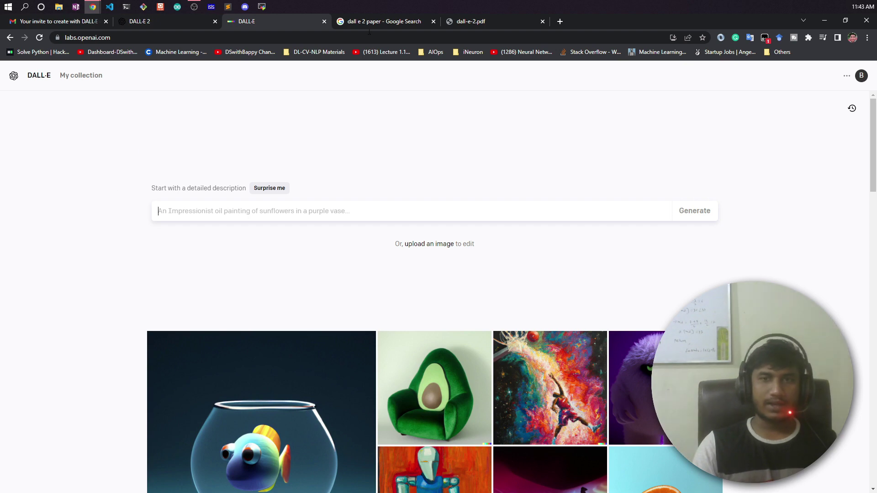
Open the dall-e-2.pdf research paper and view its title and abstract on the first page
left_click(492, 21)
scroll(253, 241, "up", 3)
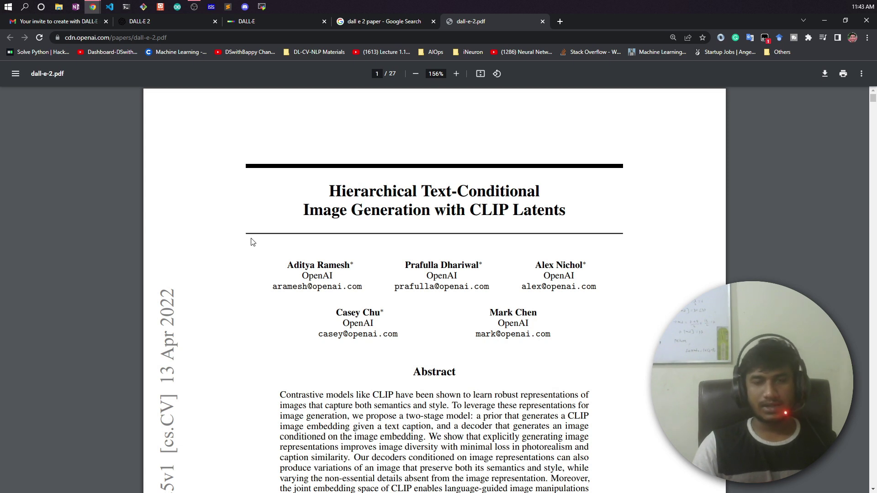
scroll(252, 242, "down", 1)
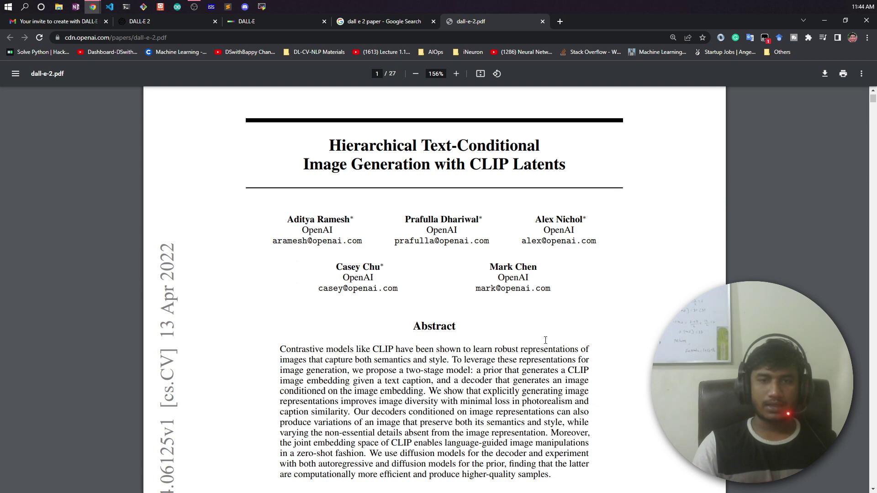
Skim the paper's abstract, sample figures, Method and Image Manipulations sections, then return to its first page
scroll(454, 297, "down", 3)
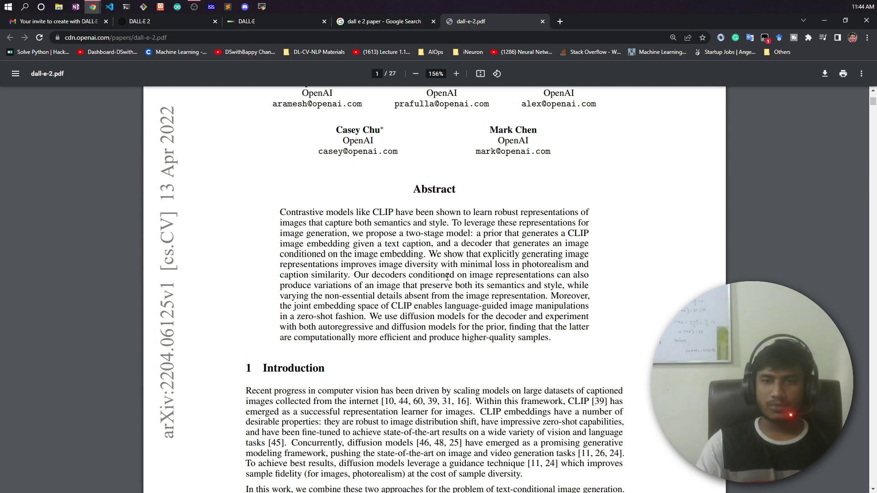
scroll(447, 280, "down", 4)
scroll(448, 279, "down", 14)
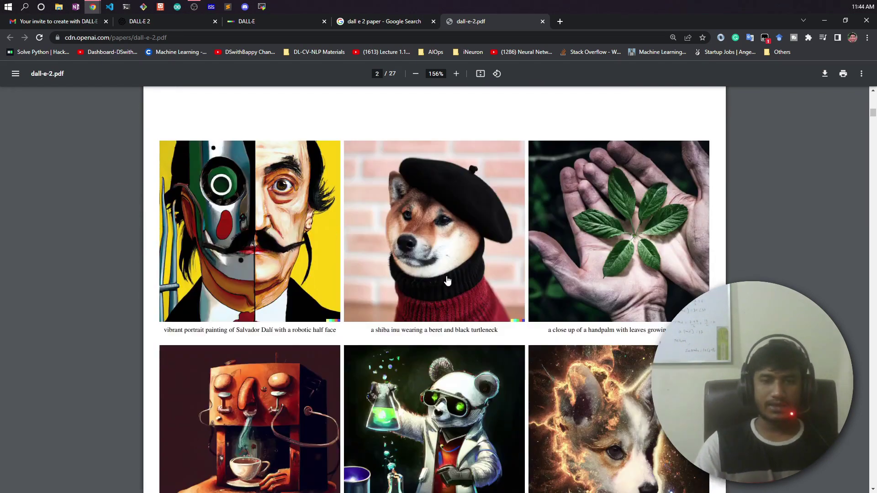
scroll(448, 280, "down", 4)
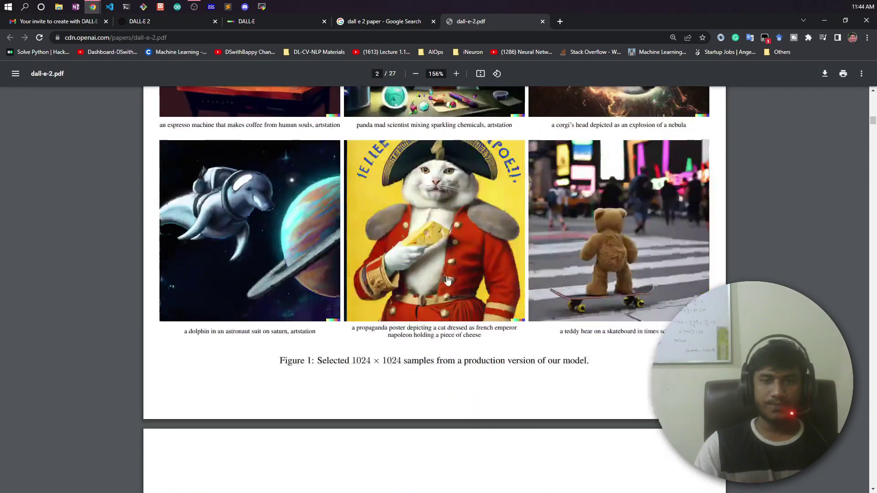
scroll(447, 279, "down", 20)
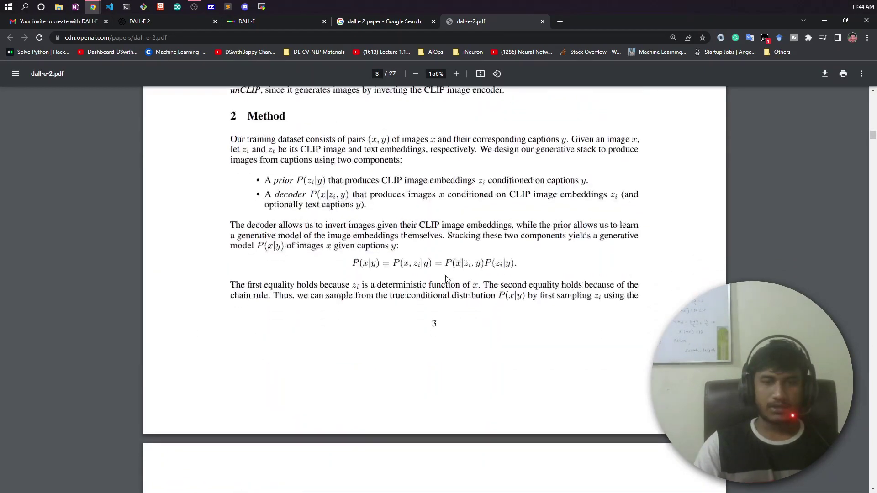
scroll(447, 279, "down", 20)
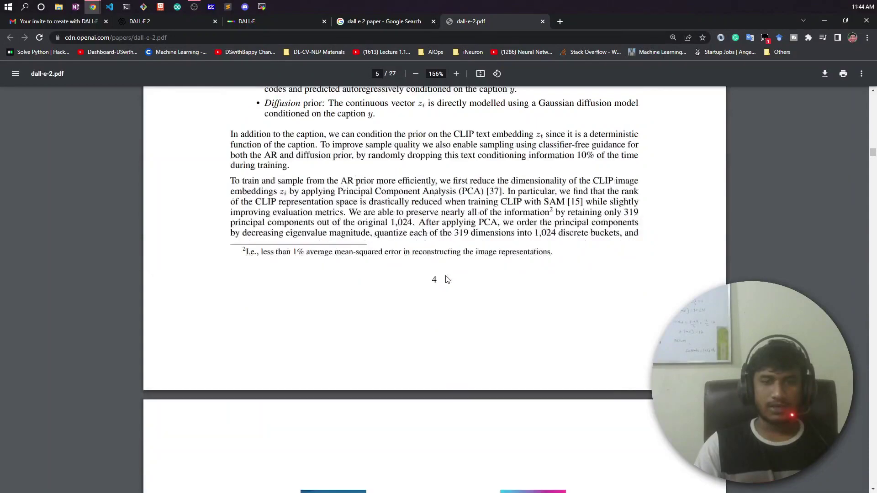
scroll(446, 280, "down", 18)
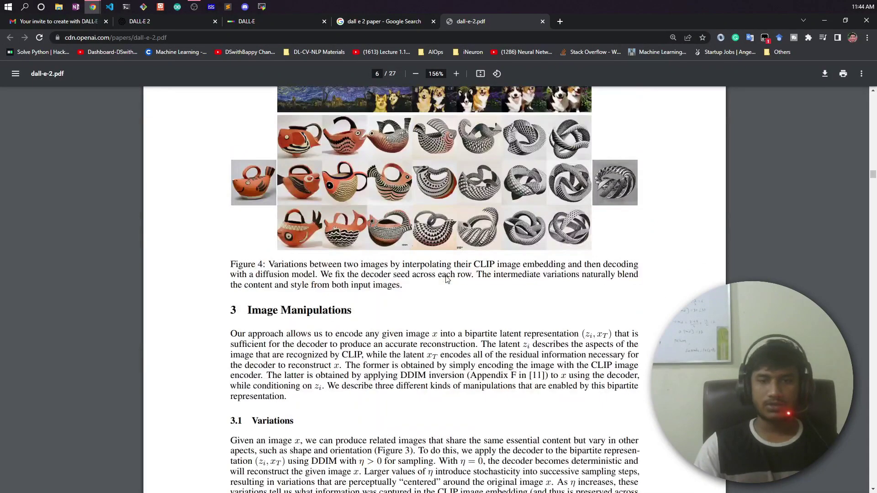
scroll(446, 277, "down", 13)
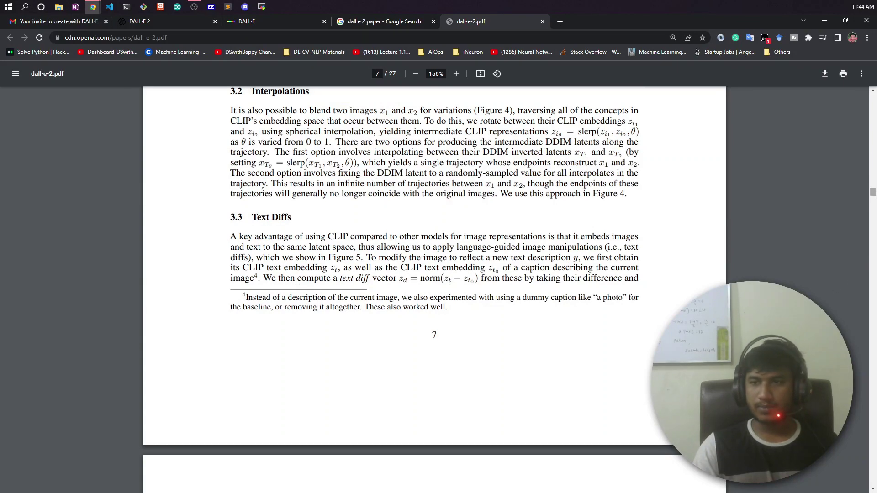
left_click_drag(872, 193, 871, 462)
left_click_drag(875, 400, 873, 97)
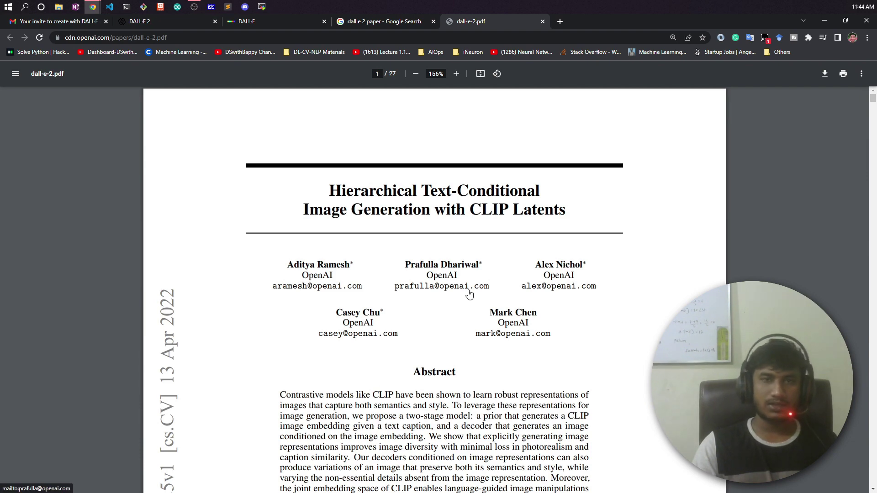
Return to the DALL·E labs page and browse the sample image gallery and the prompts behind its images
left_click(255, 21)
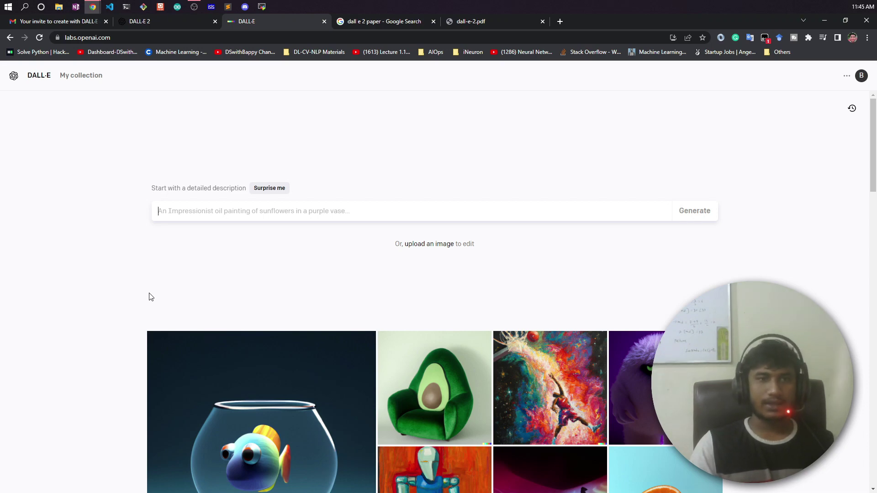
scroll(148, 296, "down", 1)
scroll(146, 294, "down", 10)
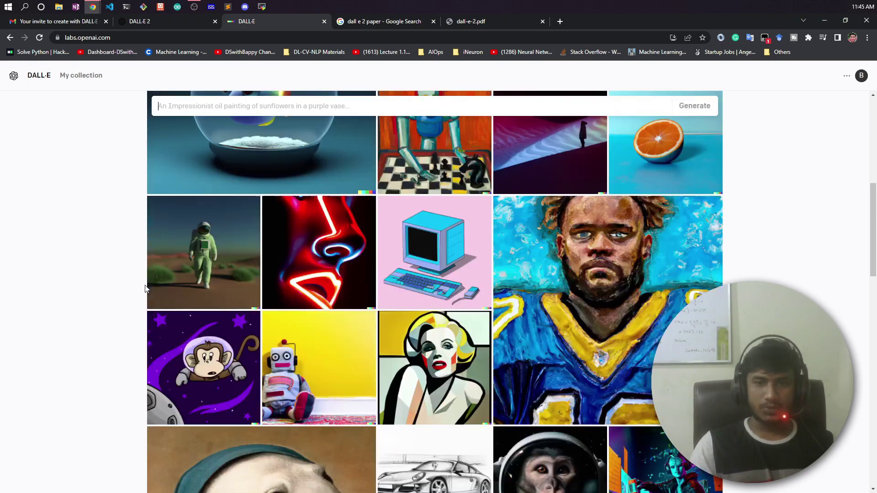
scroll(143, 285, "up", 12)
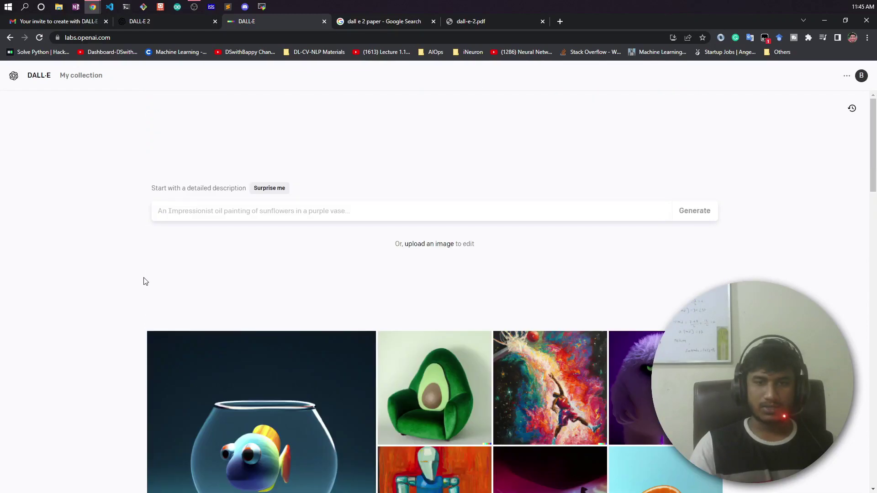
scroll(143, 279, "down", 3)
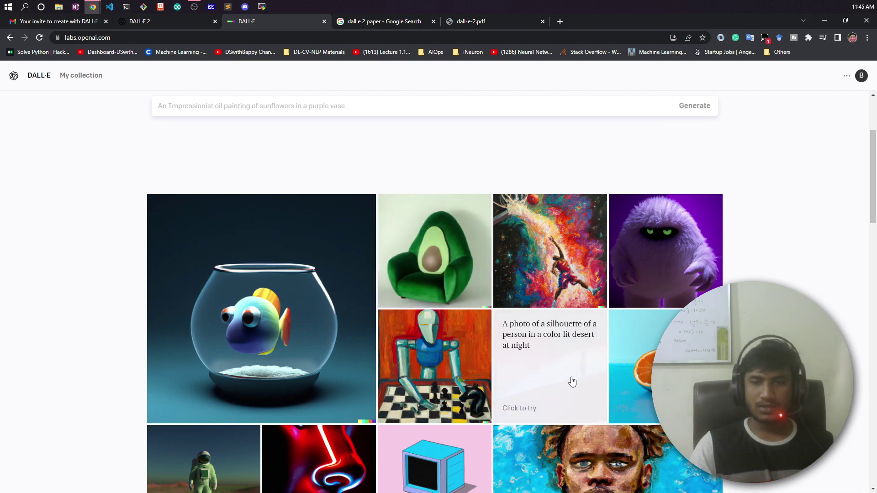
scroll(386, 387, "down", 5)
scroll(146, 365, "down", 5)
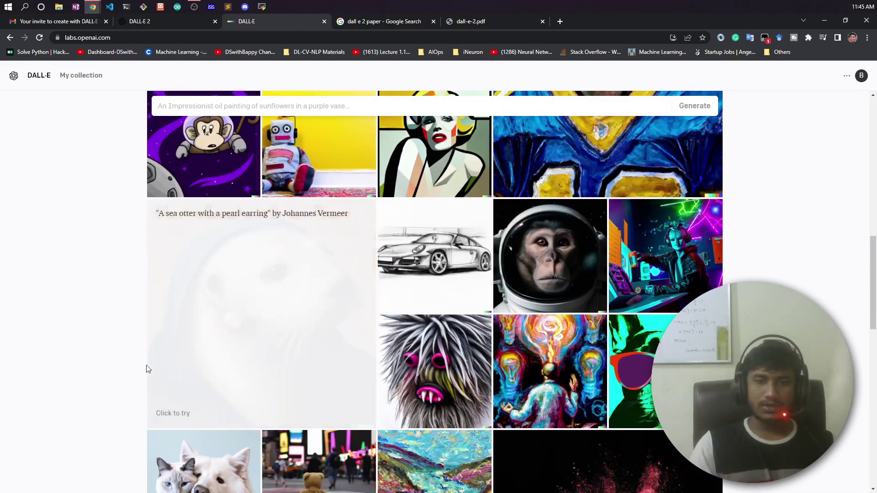
scroll(145, 356, "up", 10)
scroll(145, 352, "up", 3)
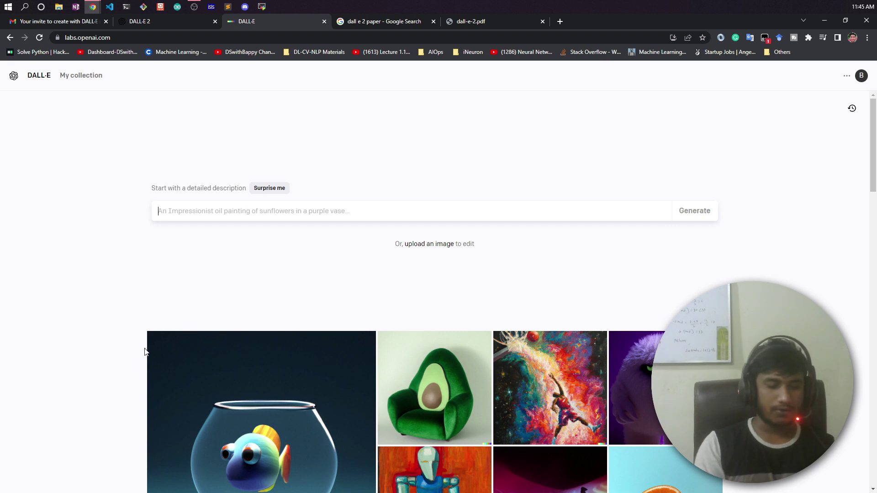
Generate images from the prompt "a frog is smoking"
type("a frog is")
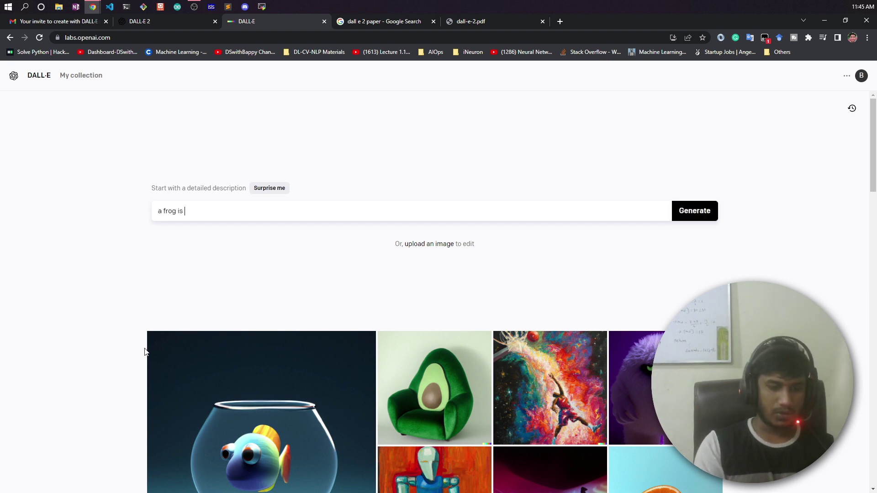
type(" smoking")
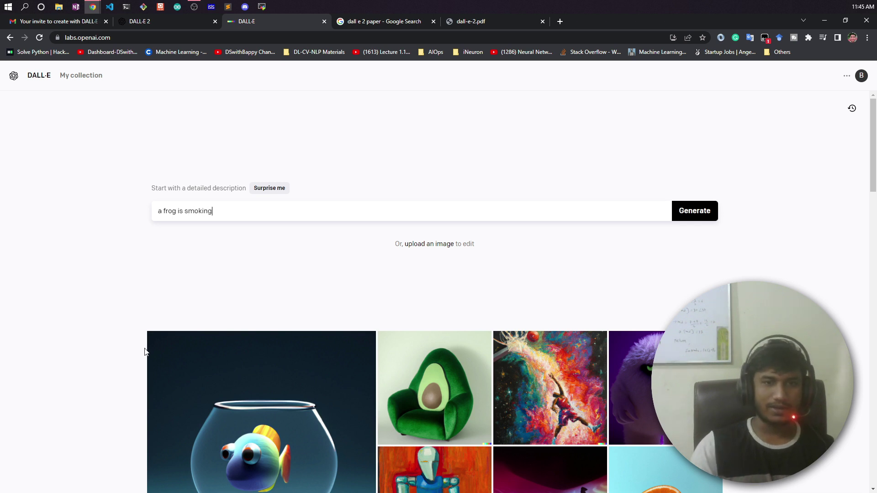
left_click(699, 211)
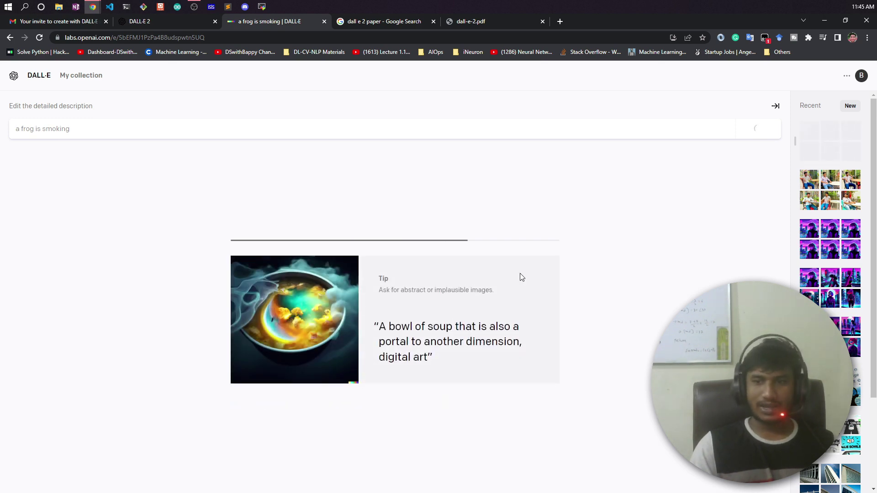
scroll(830, 388, "down", 1)
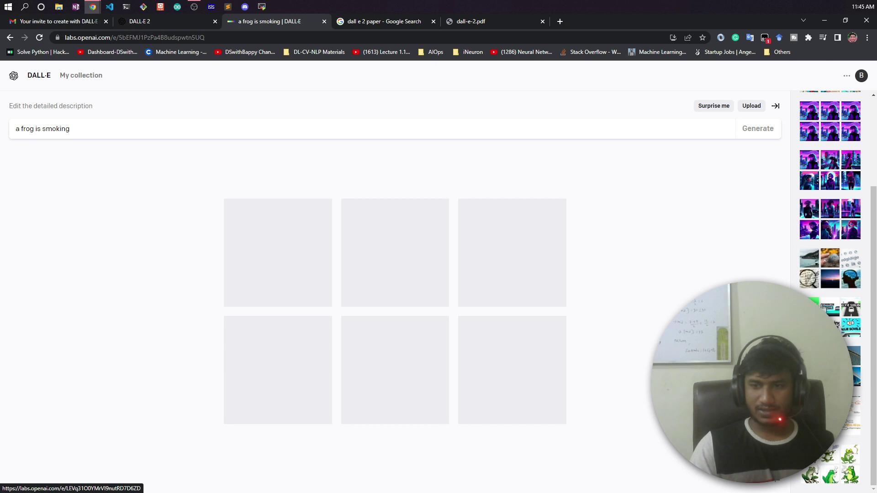
scroll(802, 280, "up", 3)
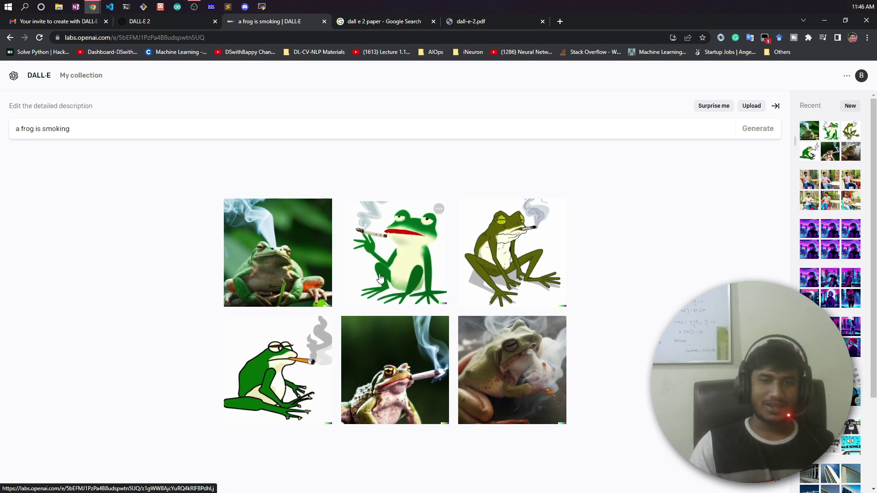
View all six generated frog images enlarged one after another, starting with the first, and return to the results grid
left_click(276, 251)
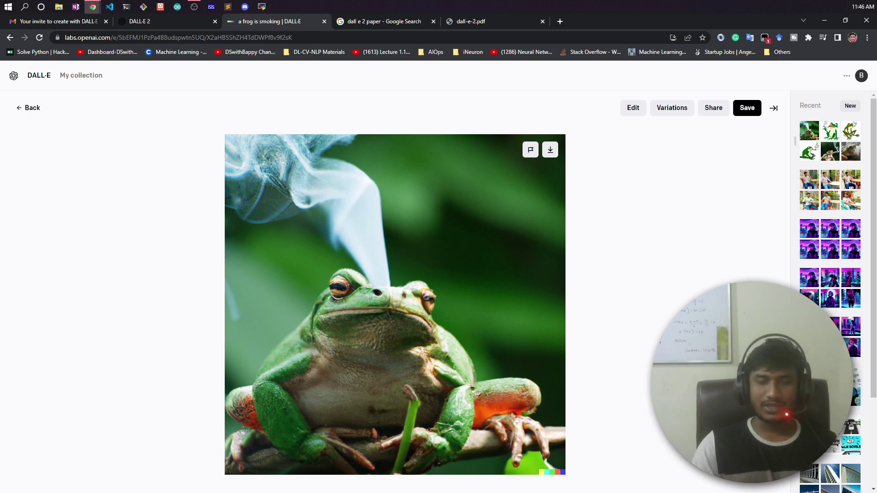
key("Right")
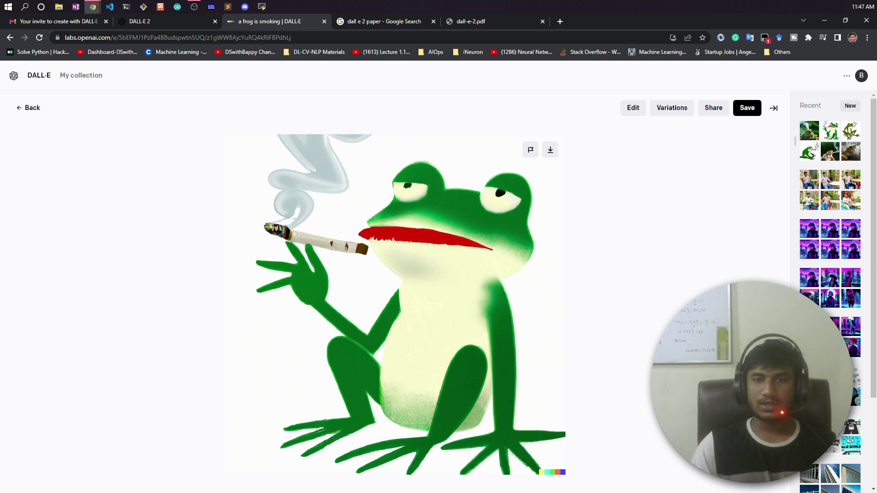
key("Right")
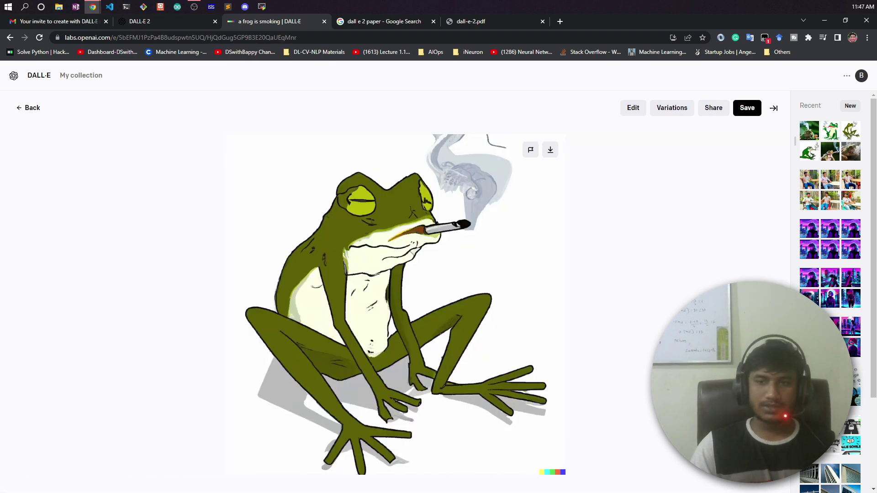
key("Right")
key("Right")
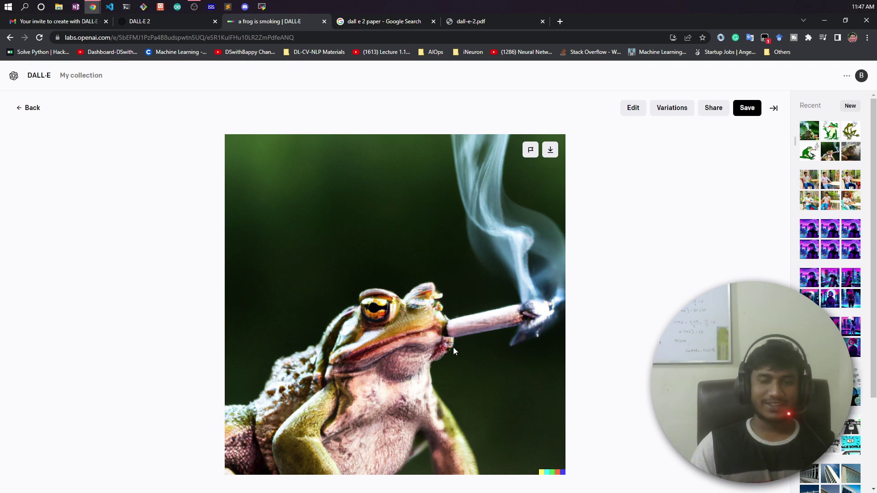
key("Right")
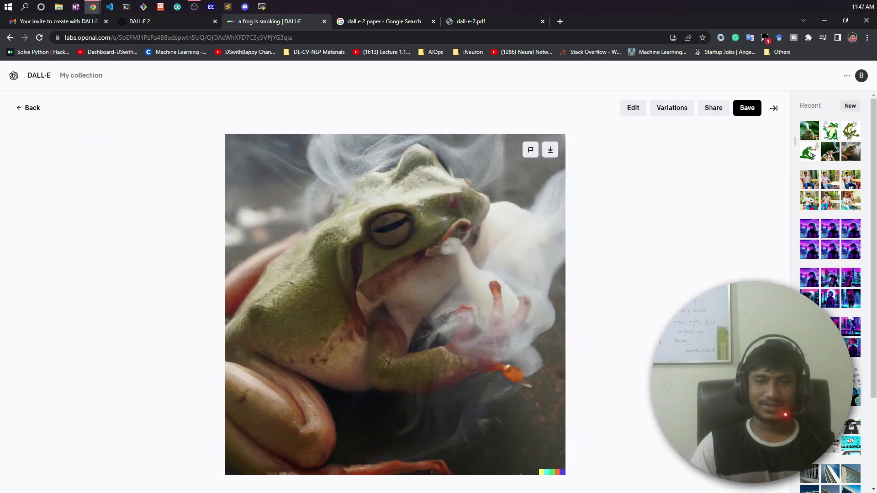
left_click(18, 107)
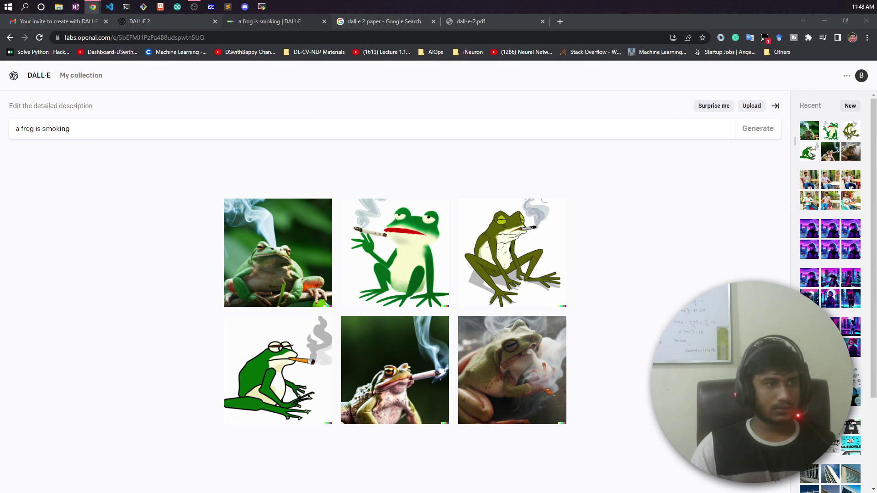
Replace the prompt with "a girl in front of a cityscape in the style of retrowave, digital art" and generate its images
triple_click(110, 127)
type("a girl in front of a cityscape in the style of retrowave, digital art")
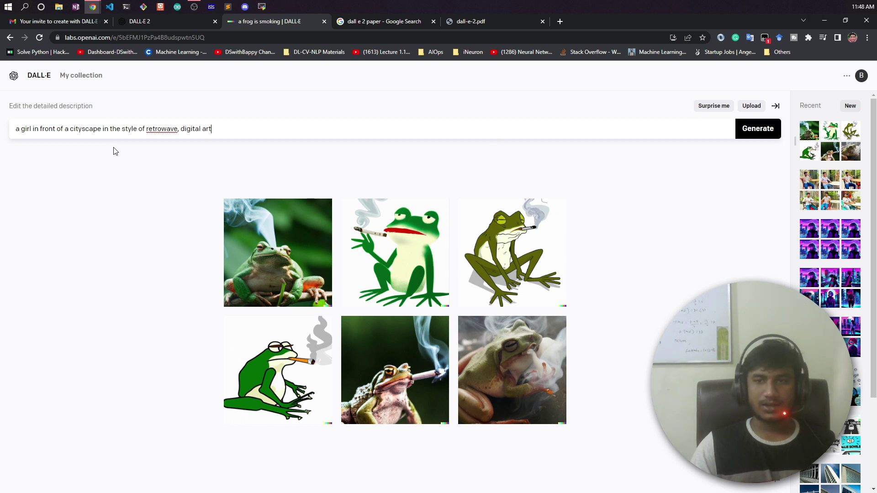
left_click(755, 131)
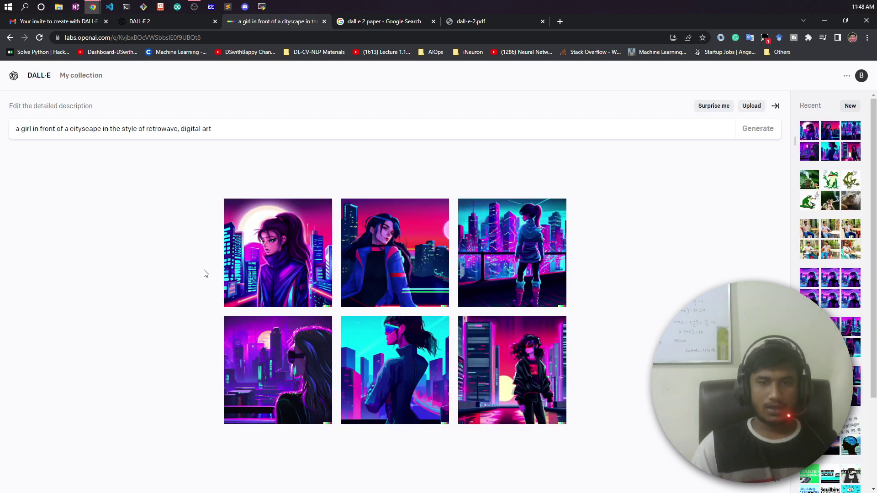
Enlarge the retrowave results and download the second image, the girl in the blue jacket against a red sky
left_click(268, 281)
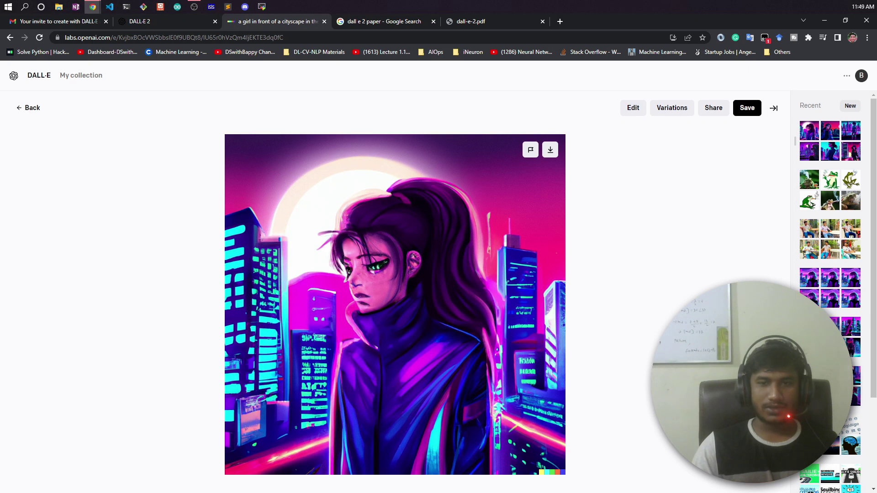
key("Right")
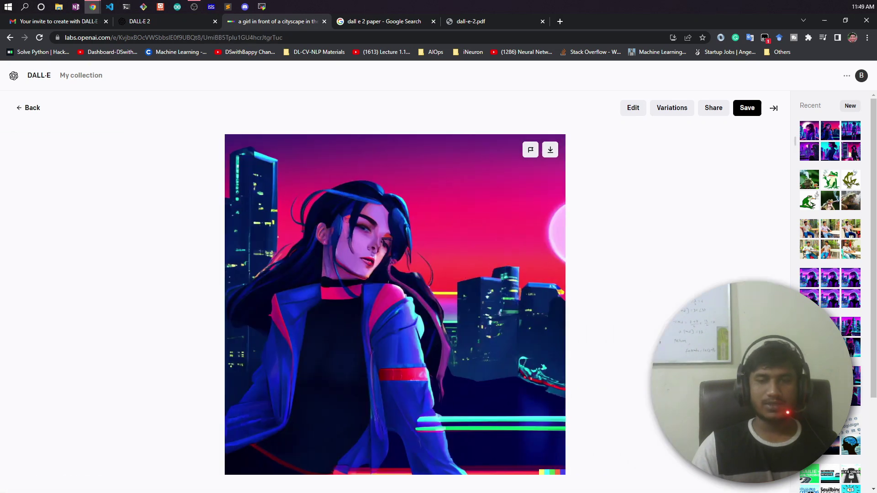
left_click(550, 149)
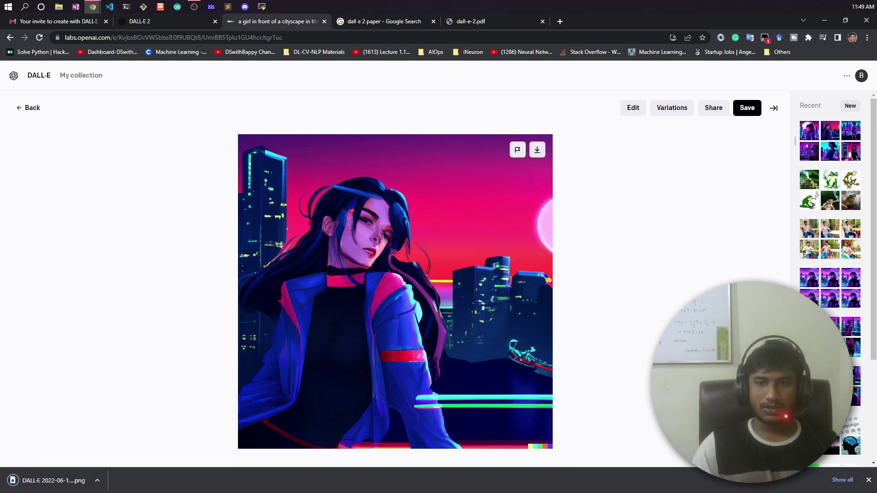
View the remaining four retrowave images enlarged, dismissing the download bar, and return to the results grid
key("Right")
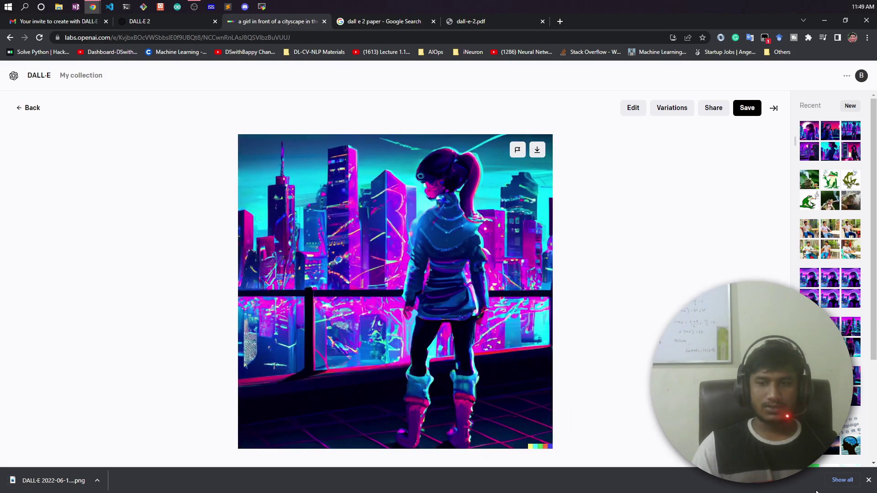
left_click(868, 480)
key("Right")
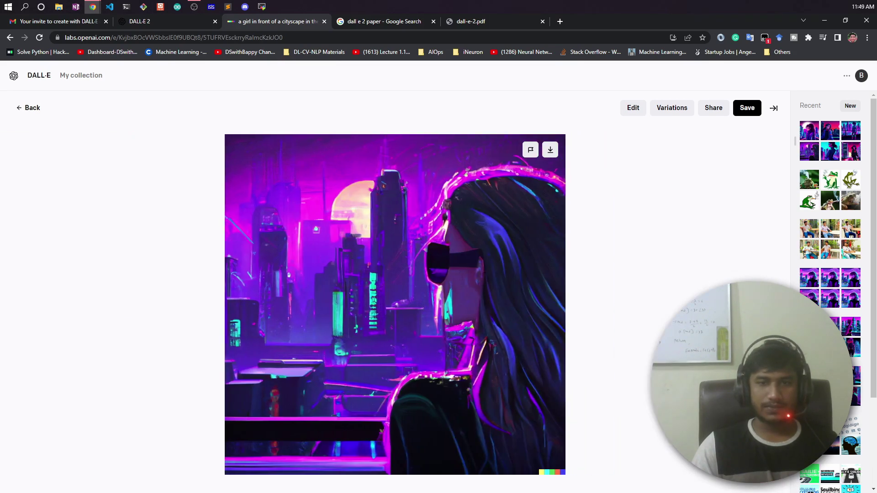
key("Right")
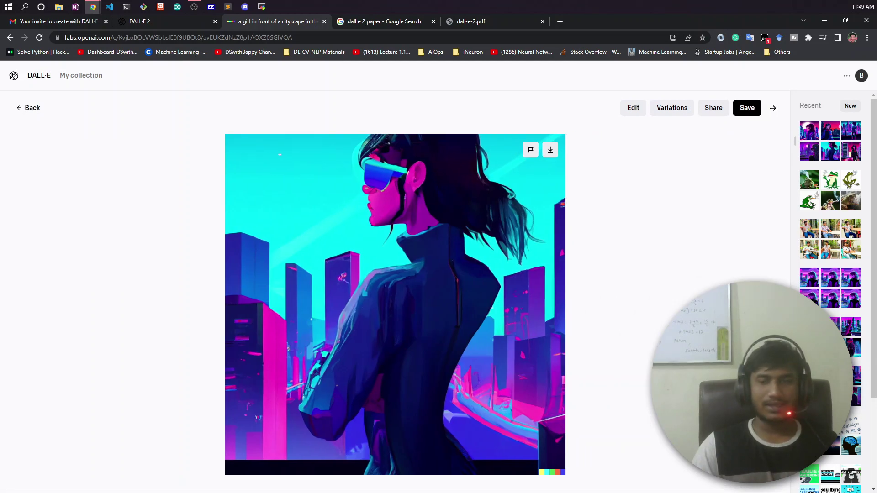
key("Right")
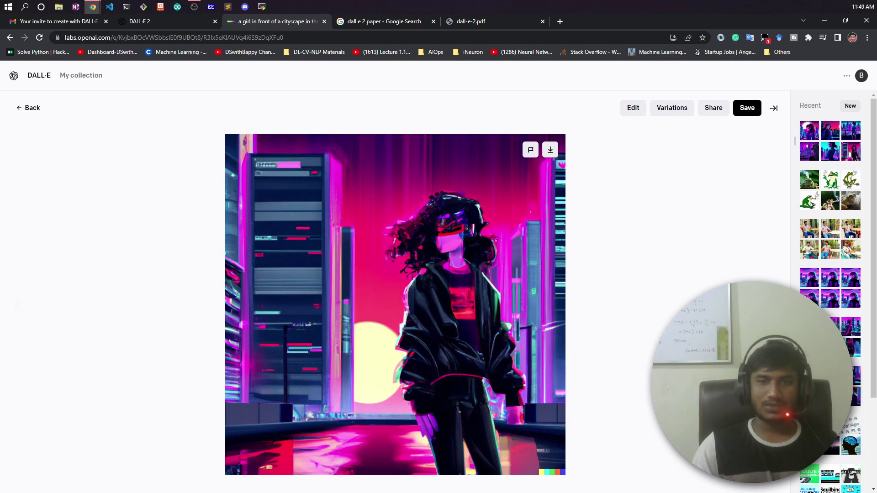
left_click(28, 107)
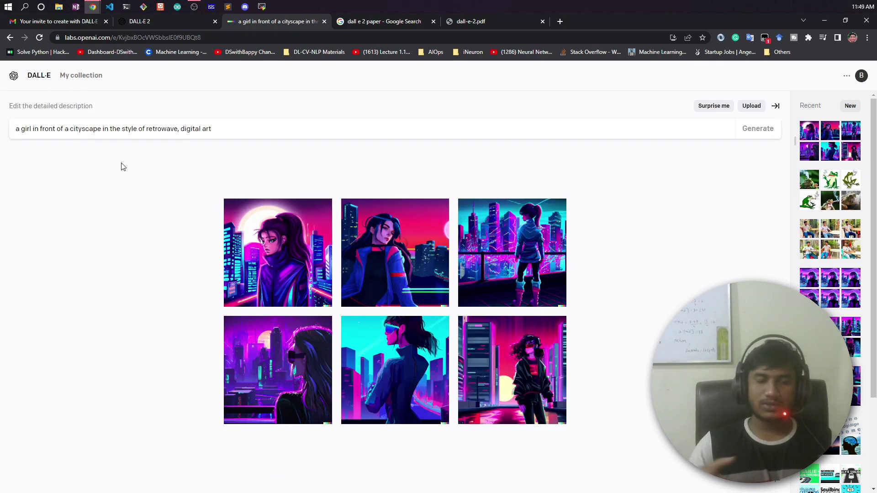
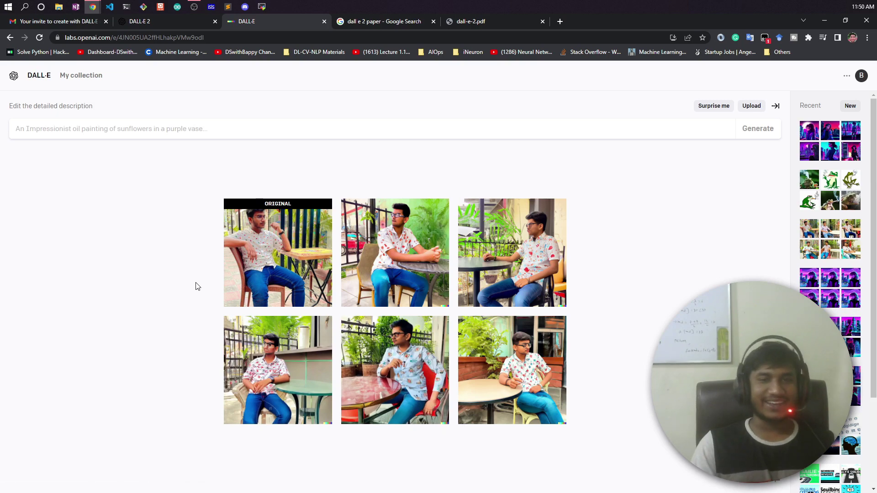
View the original photo of the seated man and its five variations enlarged one after another, and return to the variations grid
left_click(270, 274)
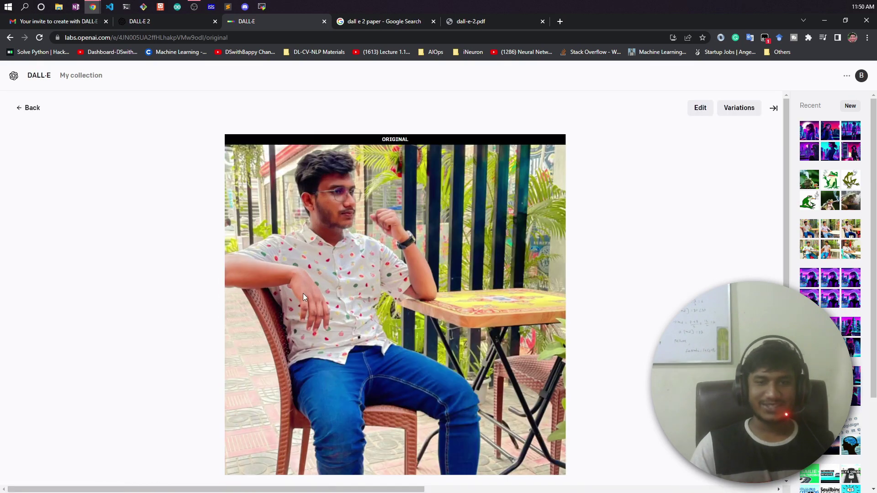
key("Right")
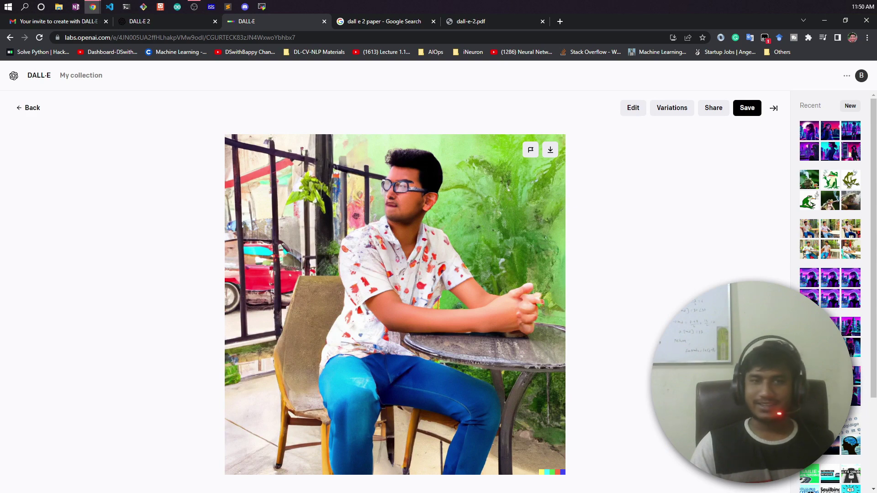
key("Right")
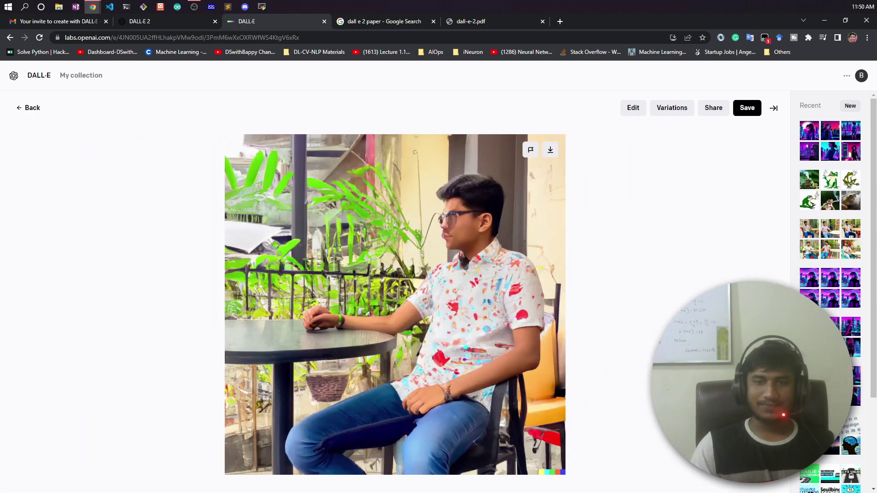
key("Right")
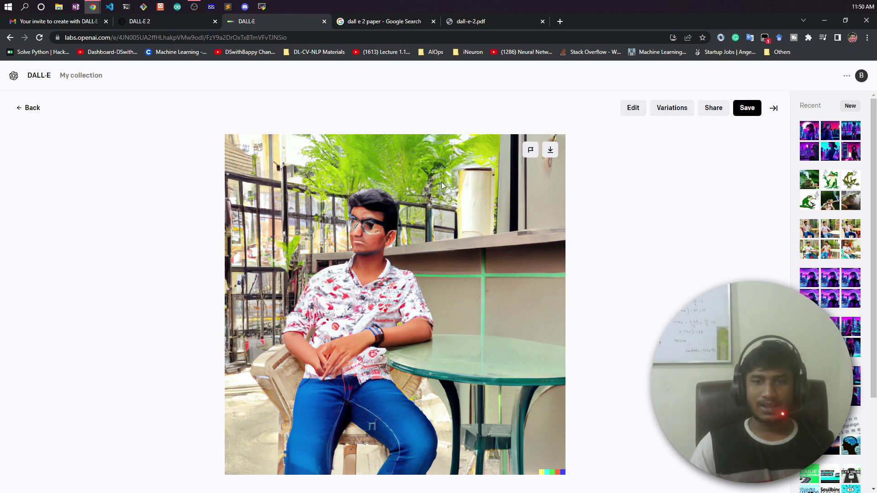
key("Right")
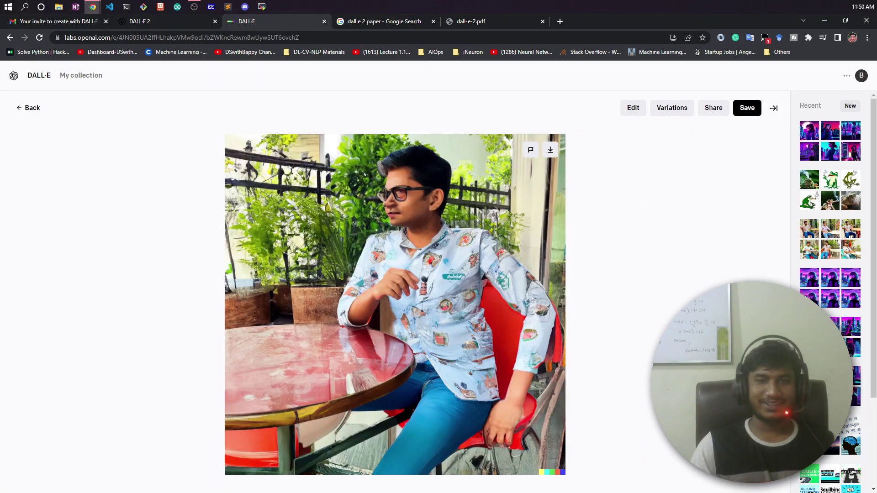
key("Right")
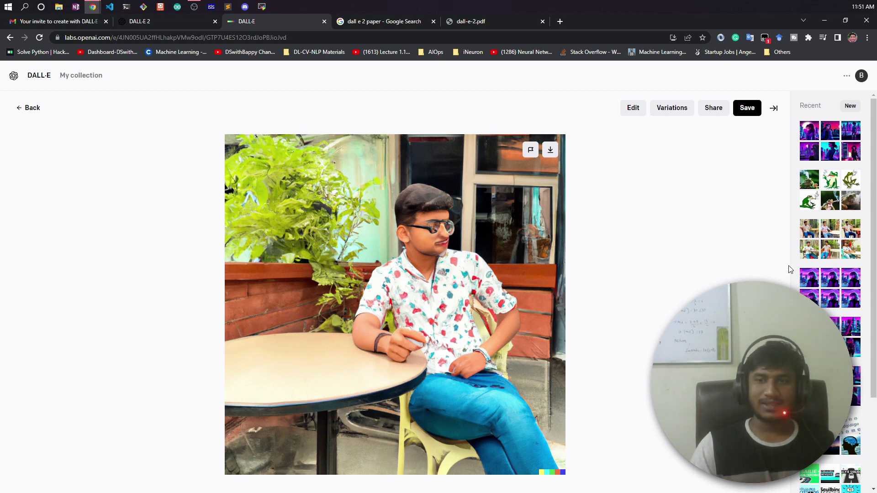
mouse_move(188, 300)
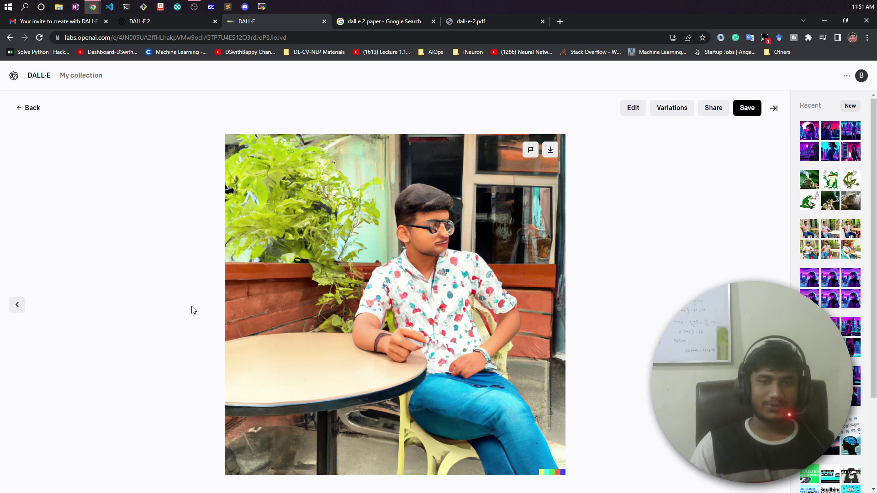
key("Escape")
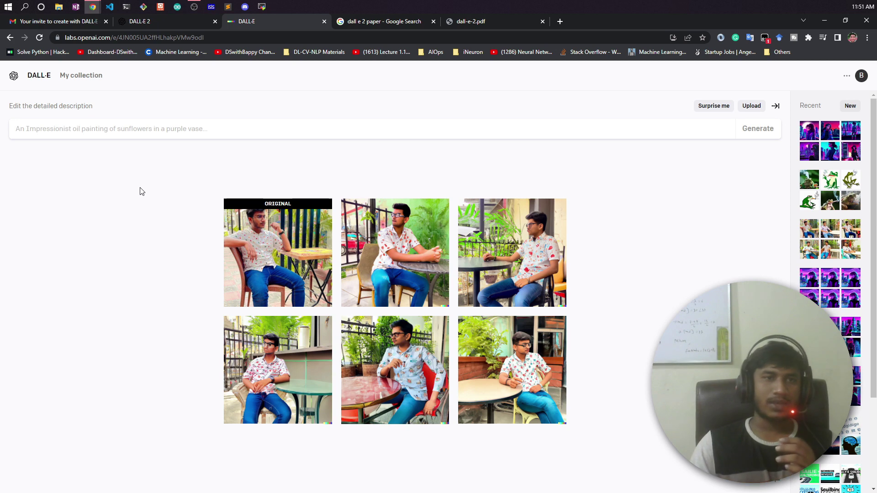
Revisit the demos on the DALL·E 2 website, the dall-e-2.pdf paper and the paper's search results, ending back at the photo variations grid
left_click(182, 21)
scroll(124, 280, "down", 12)
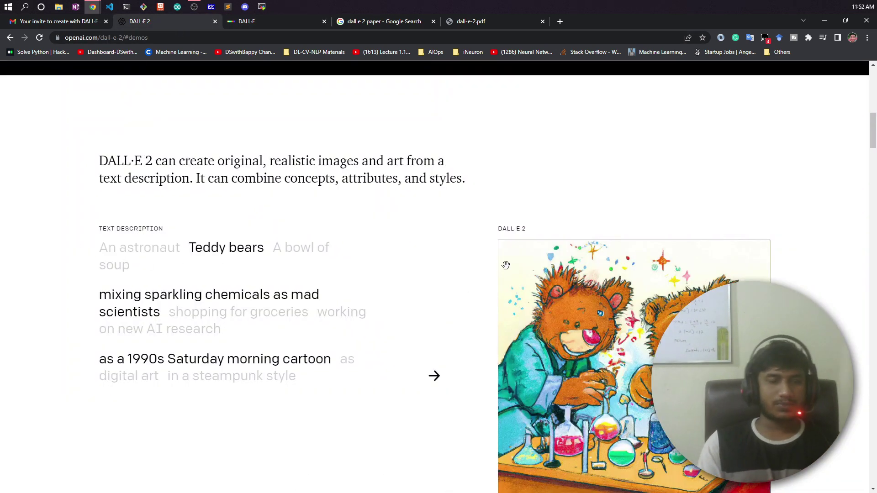
scroll(505, 265, "down", 8)
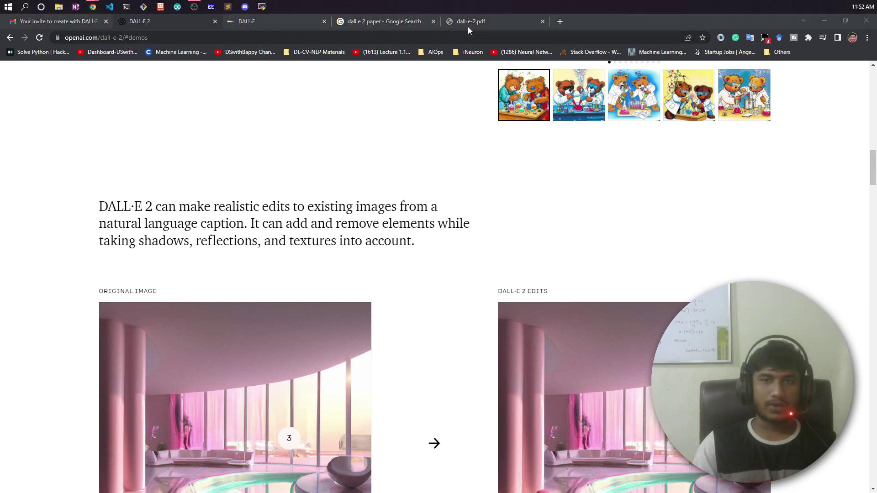
left_click(468, 23)
scroll(212, 258, "down", 5)
left_click(372, 21)
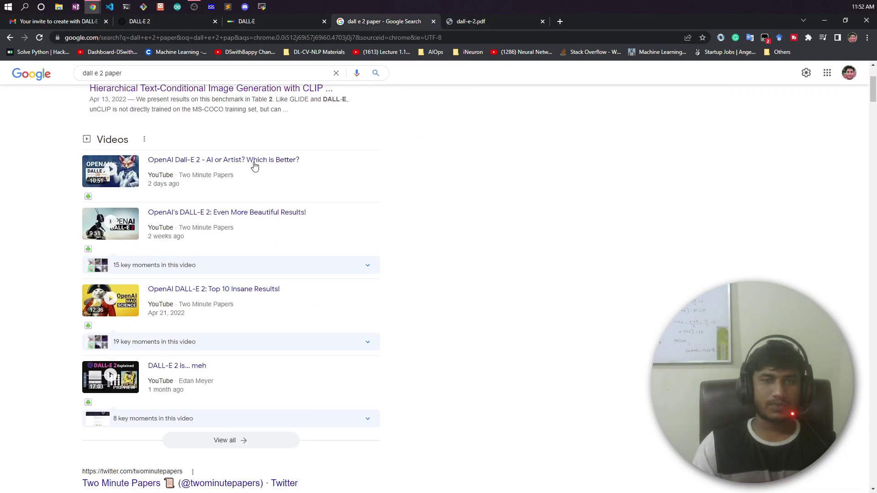
left_click(270, 21)
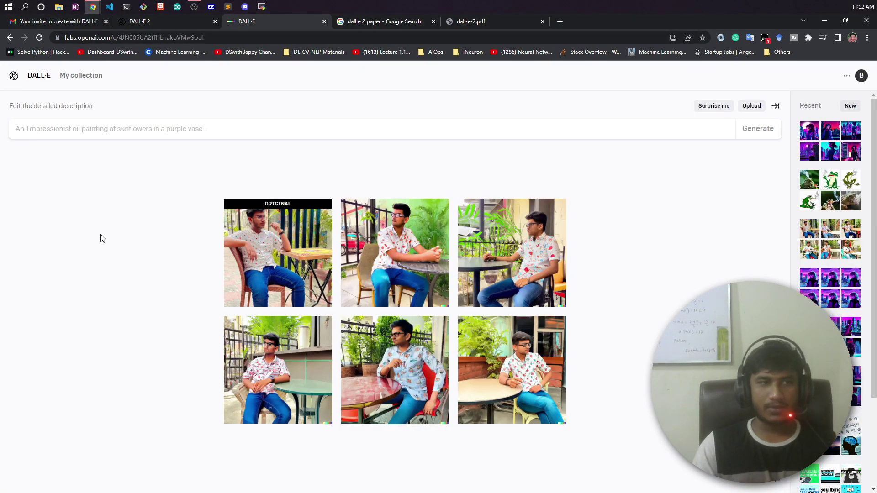